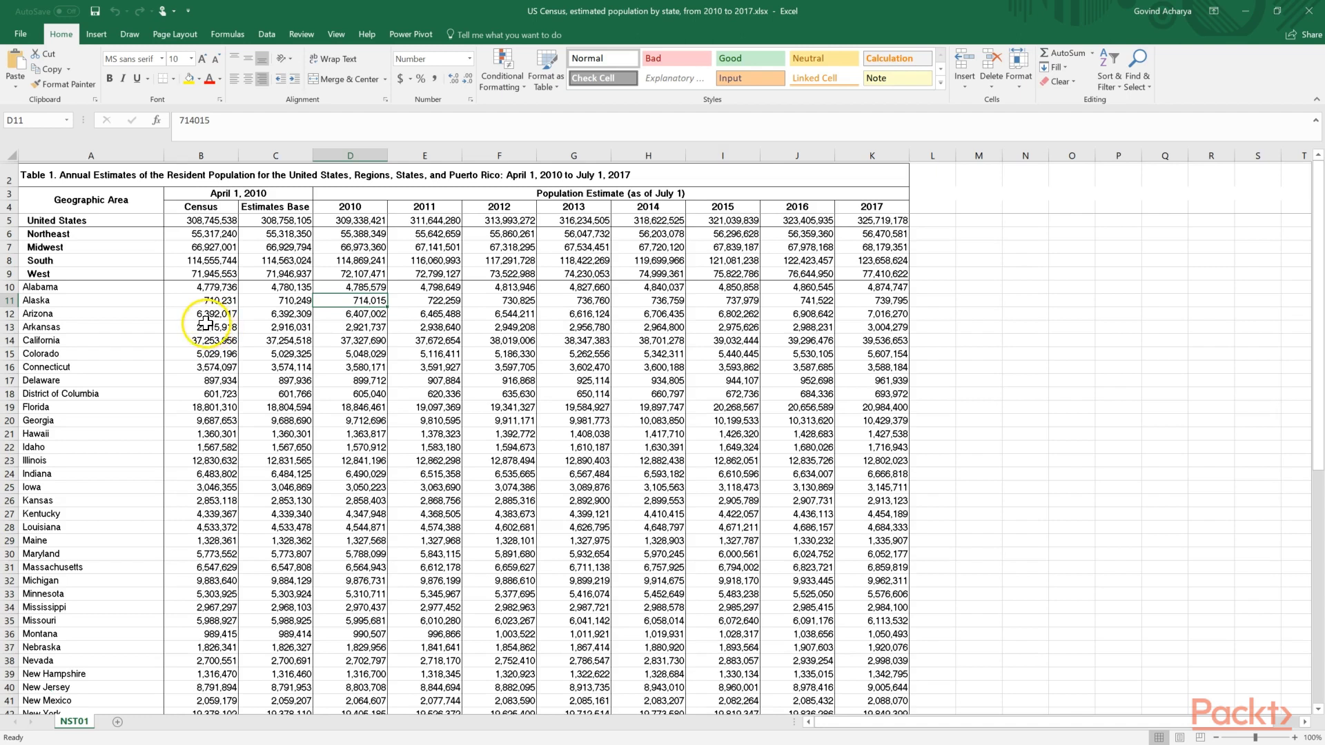
# Examine the table's title, the merged header rows 3 and 4, and the rows around the blank line between Wyoming and Puerto Rico
pyautogui.click(136, 172)
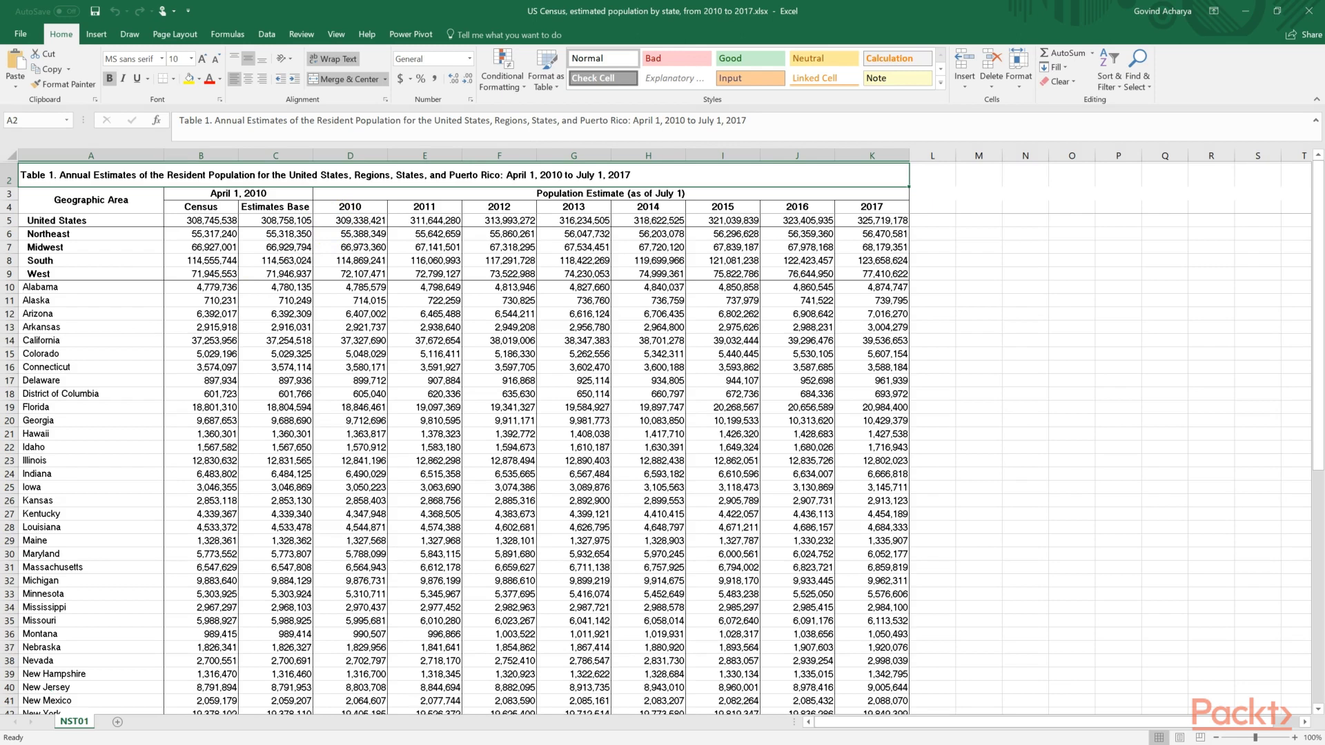
pyautogui.moveTo(300, 196); pyautogui.dragTo(522, 206)
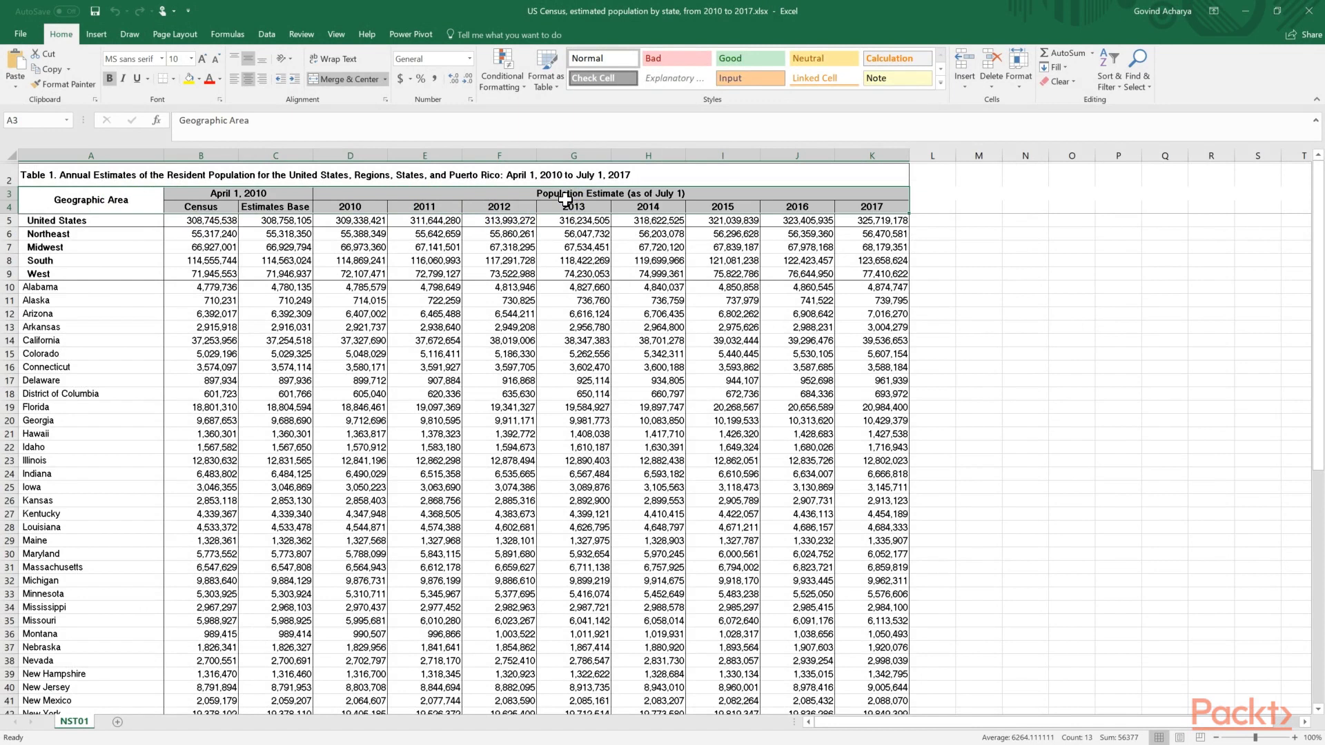
pyautogui.click(225, 419)
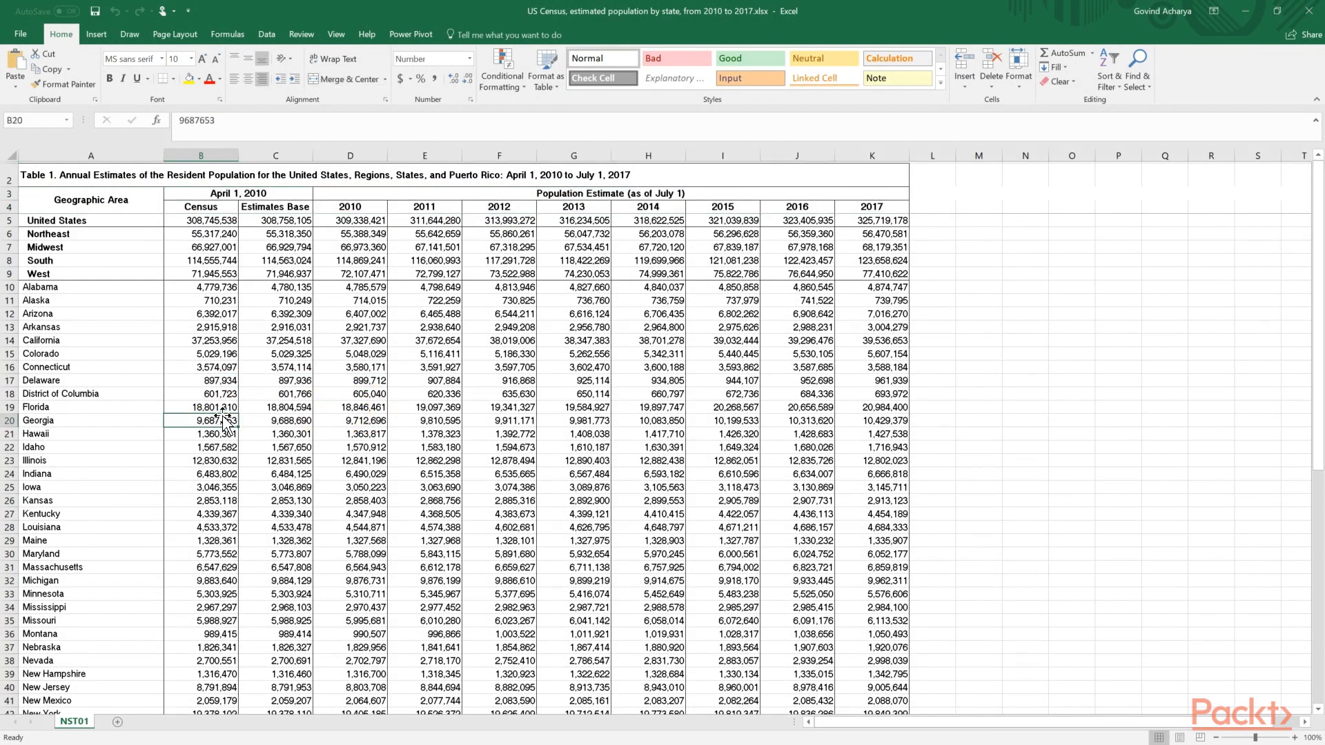
pyautogui.scroll(-5, 225, 428)
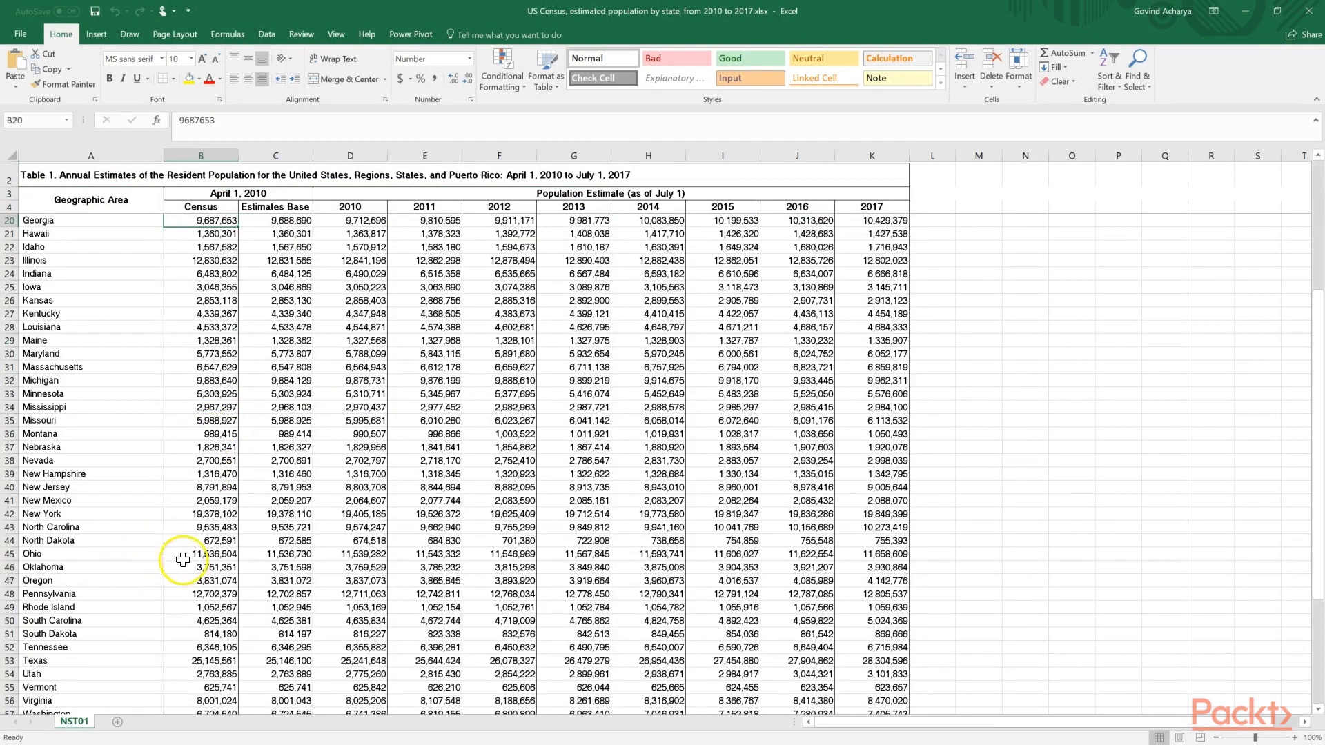
pyautogui.scroll(-15, 304, 527)
pyautogui.scroll(6, 235, 394)
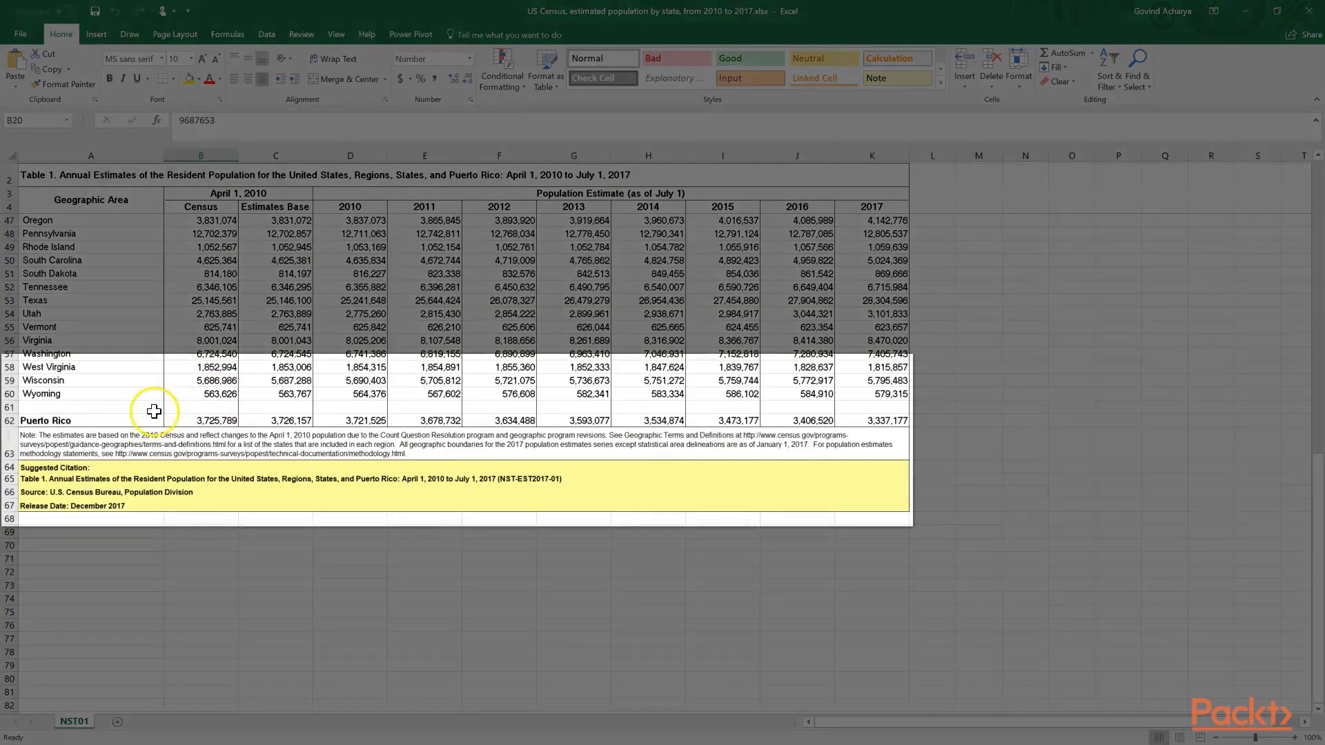
pyautogui.moveTo(45, 398); pyautogui.dragTo(890, 417)
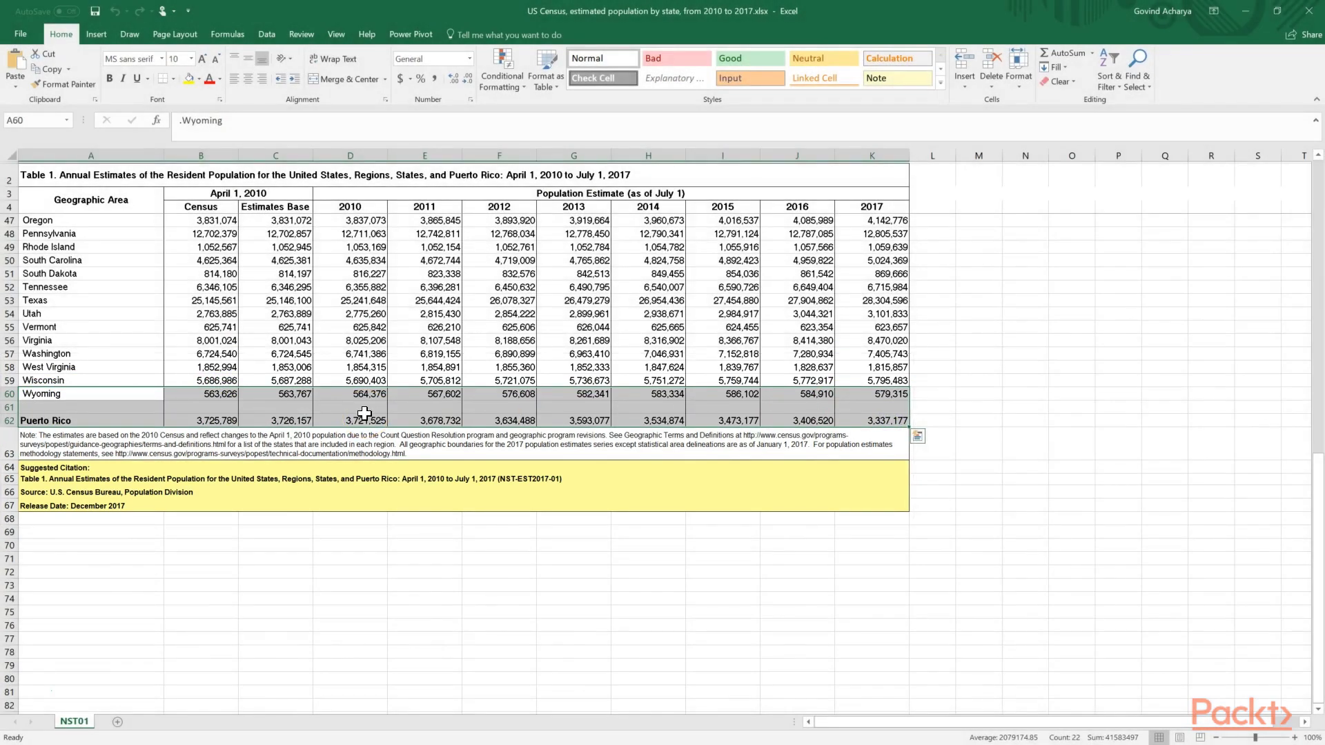
pyautogui.click(282, 378)
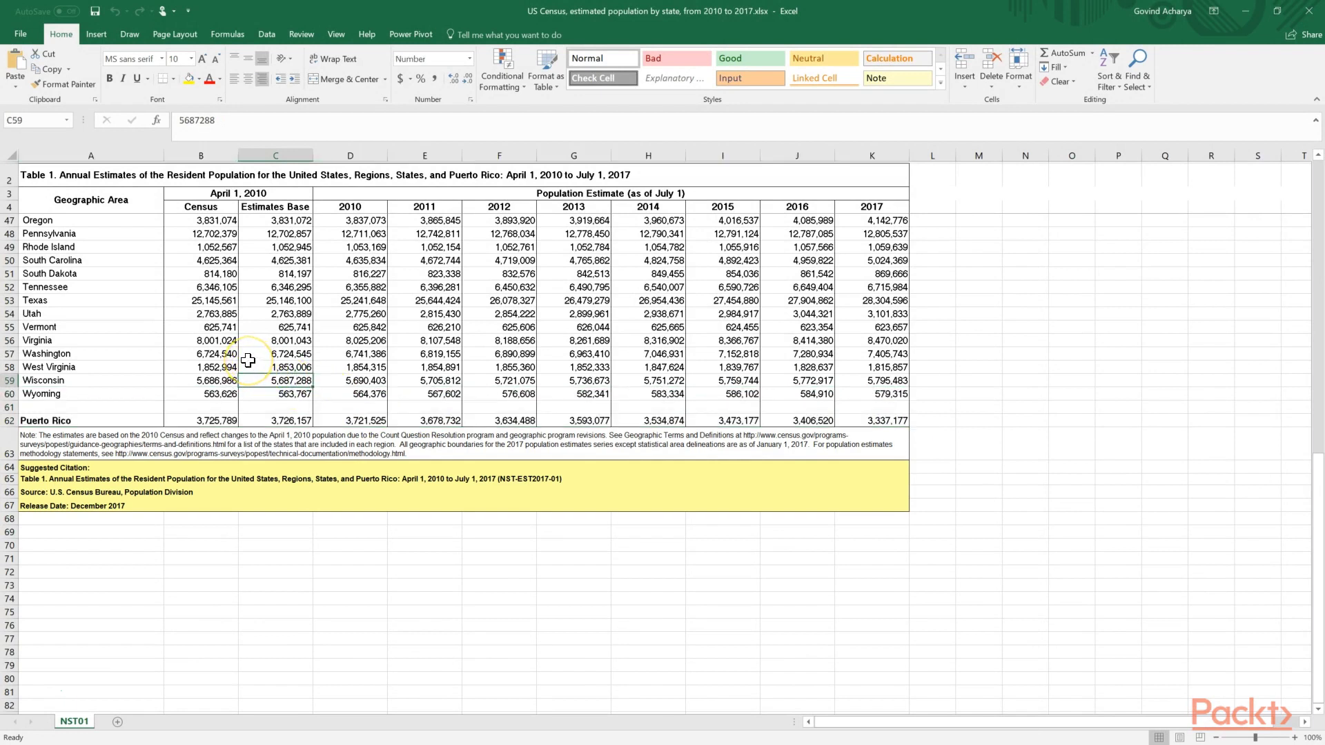
pyautogui.scroll(14, 247, 360)
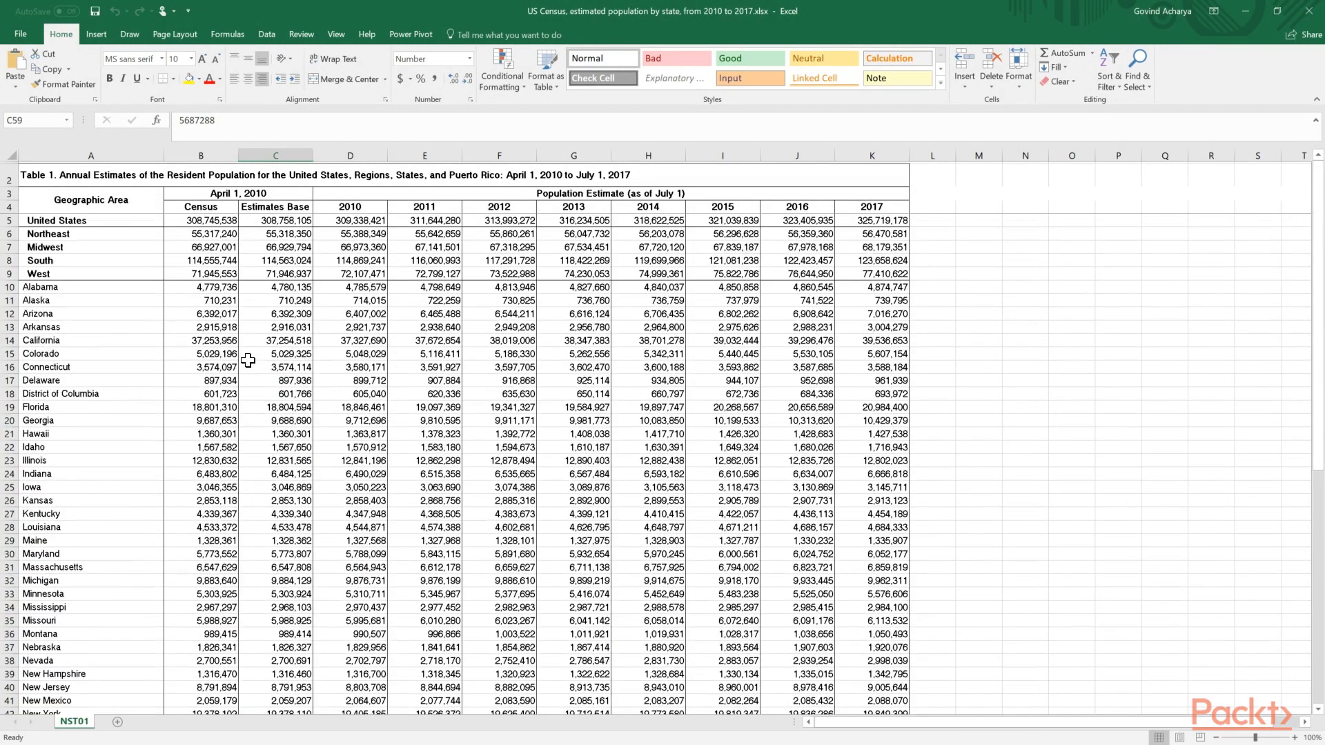
# Inspect the full content of the Alabama cell A10 for the leading dot before the state name
pyautogui.click(61, 289)
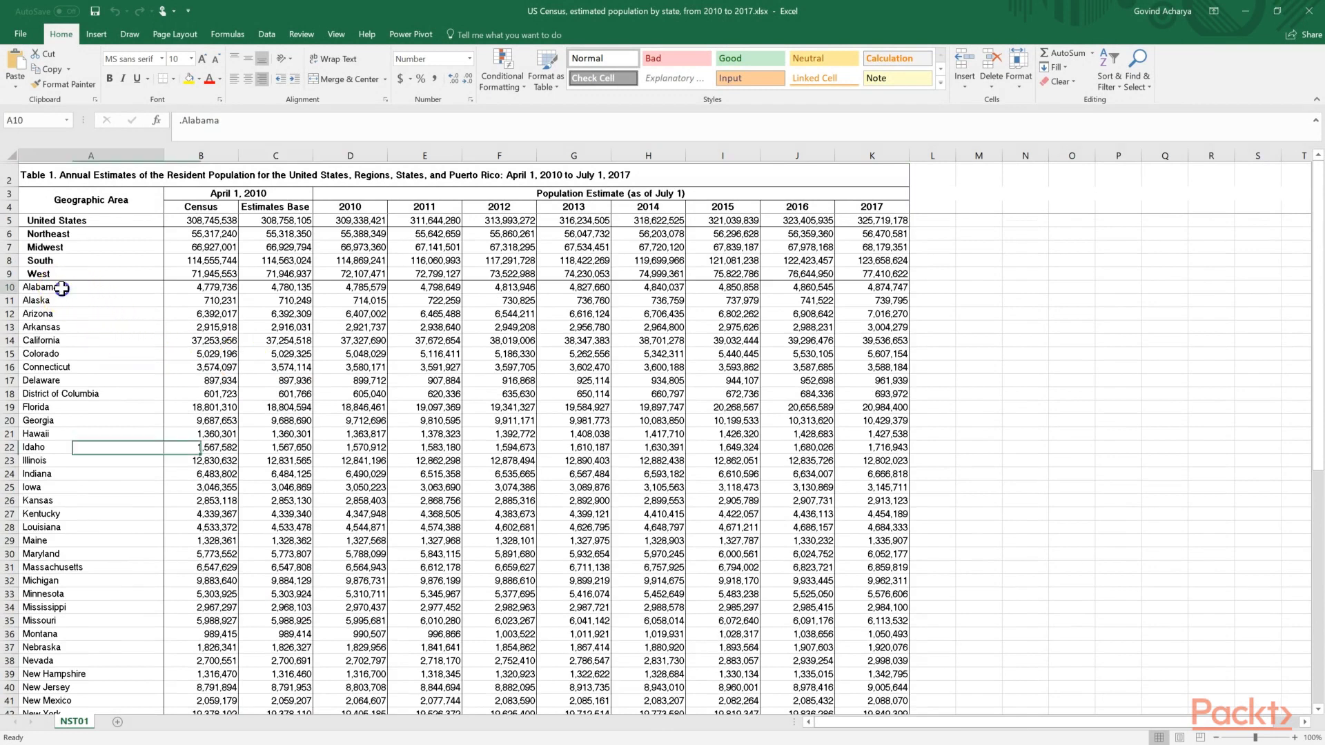
pyautogui.moveTo(227, 125); pyautogui.dragTo(183, 127)
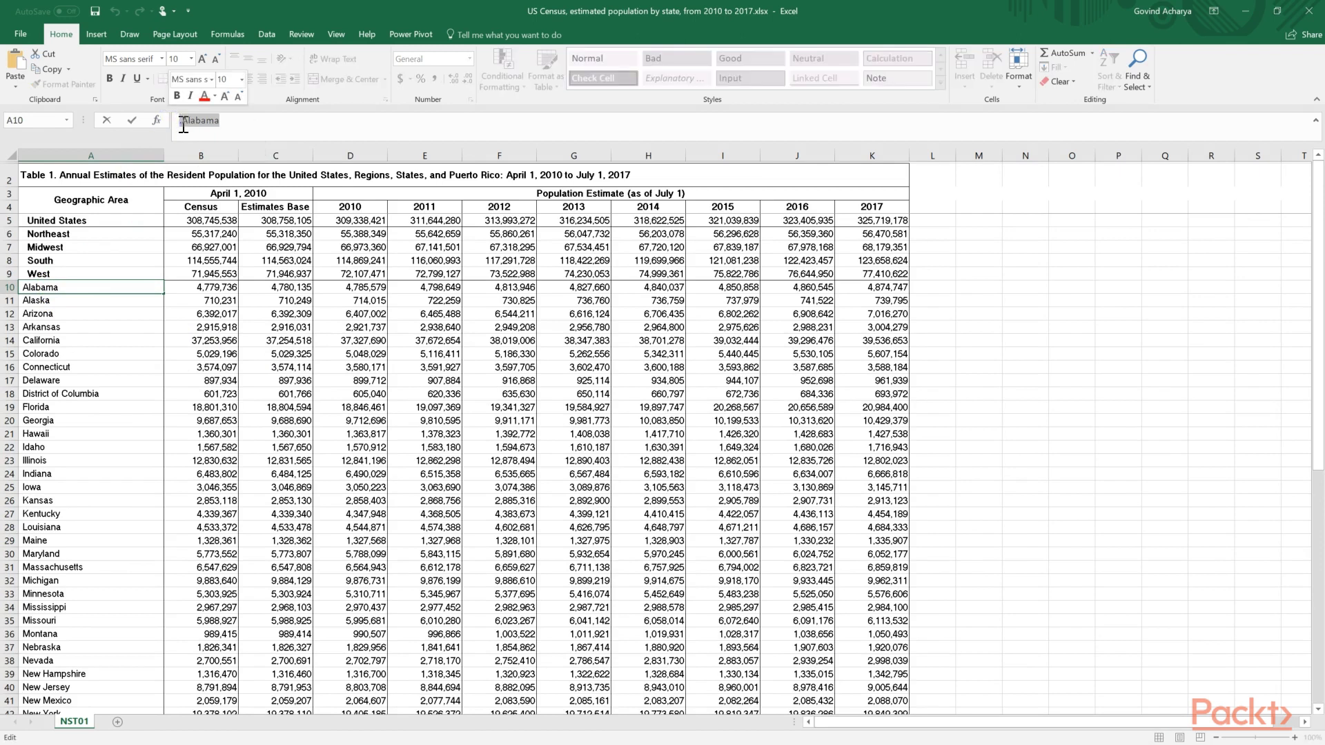
pyautogui.click(186, 133)
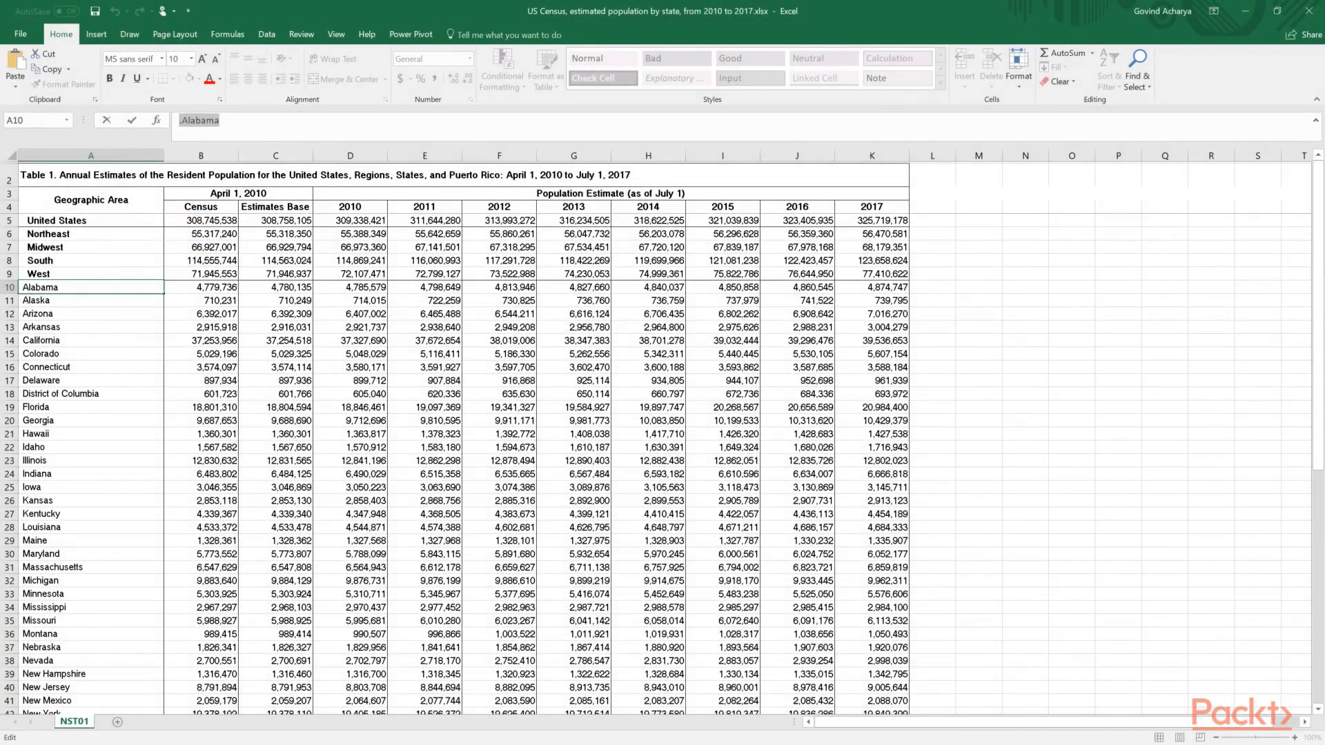
# Compare the United States and regional total rows (5 to 9) with the individual state rows starting at Alabama
pyautogui.click(183, 236)
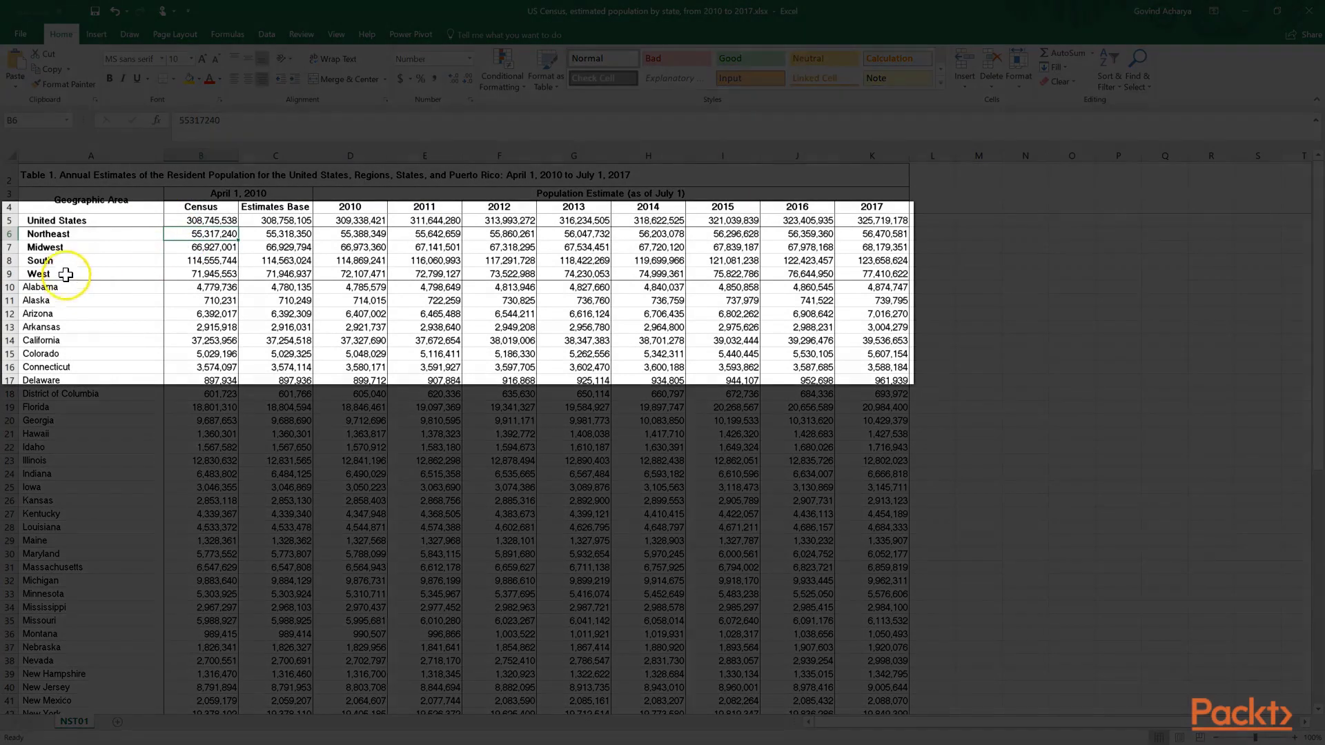
pyautogui.moveTo(65, 218); pyautogui.dragTo(854, 267)
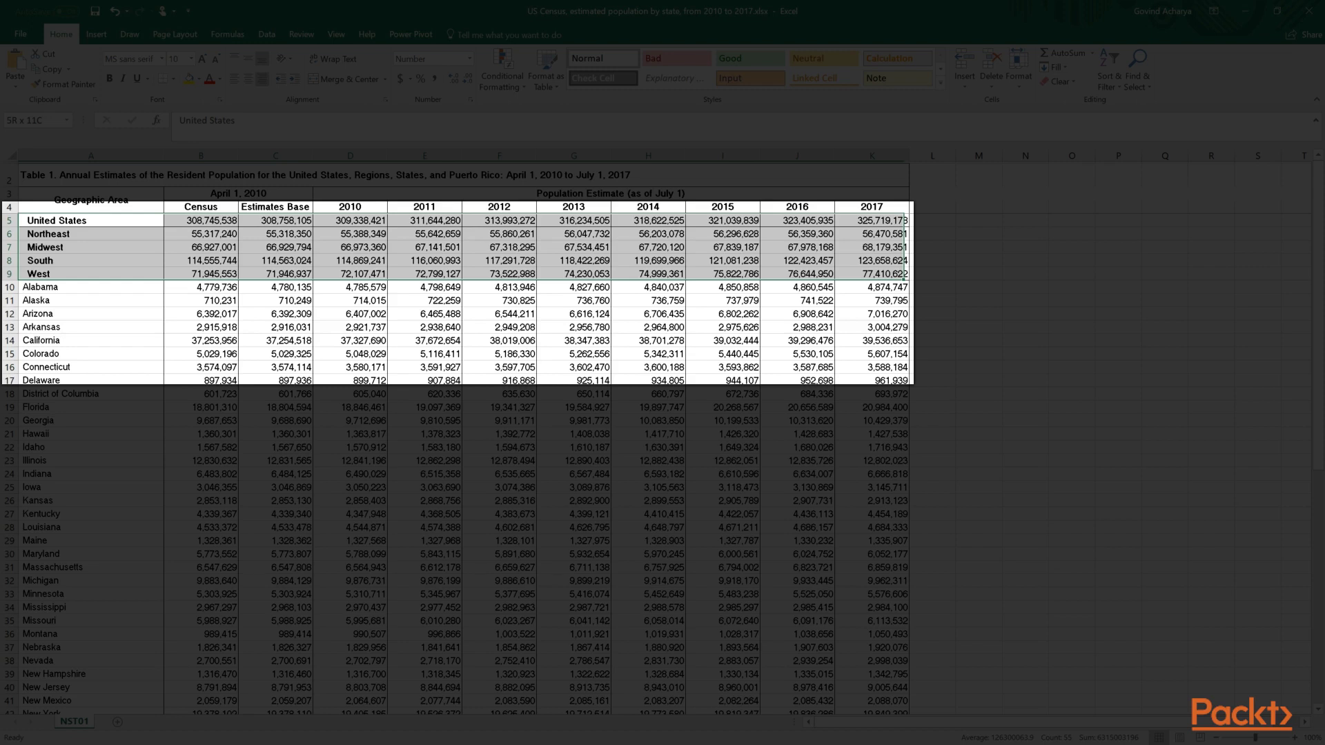
pyautogui.moveTo(905, 275); pyautogui.dragTo(902, 274)
pyautogui.moveTo(62, 288); pyautogui.dragTo(893, 304)
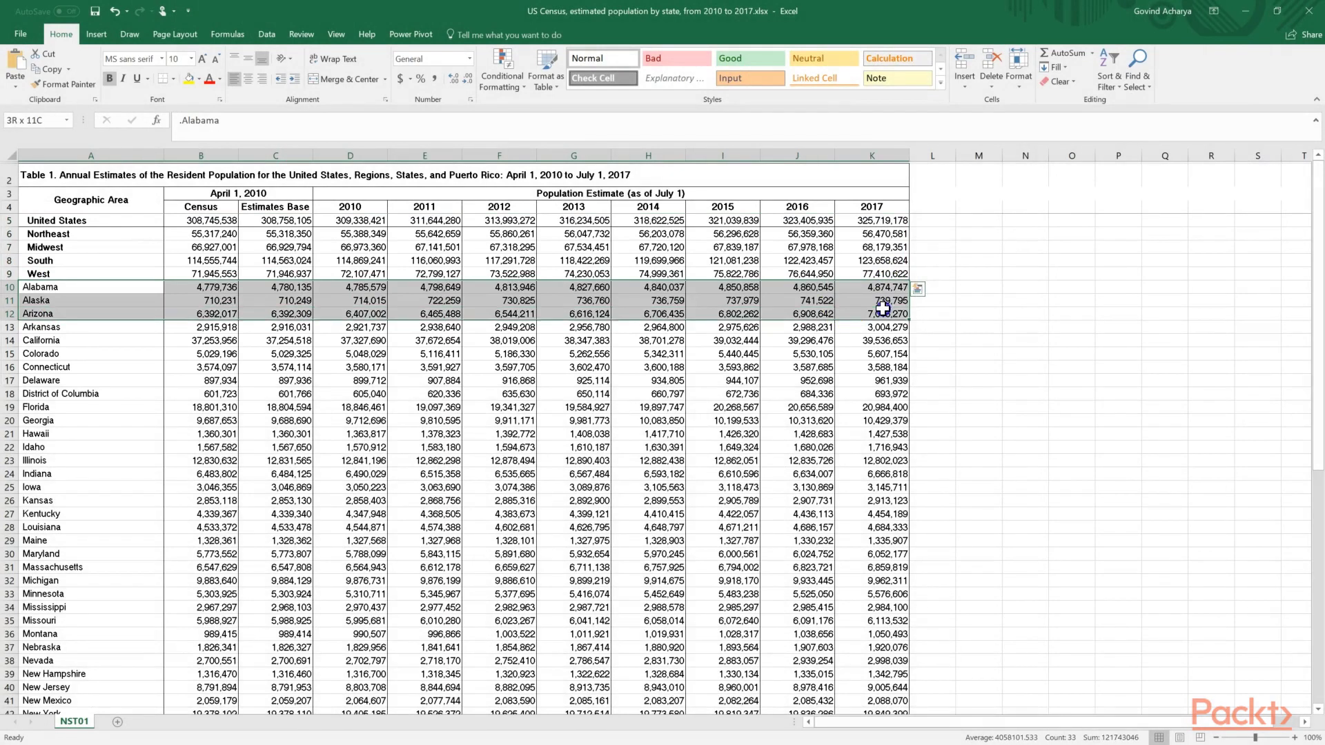
pyautogui.click(117, 273)
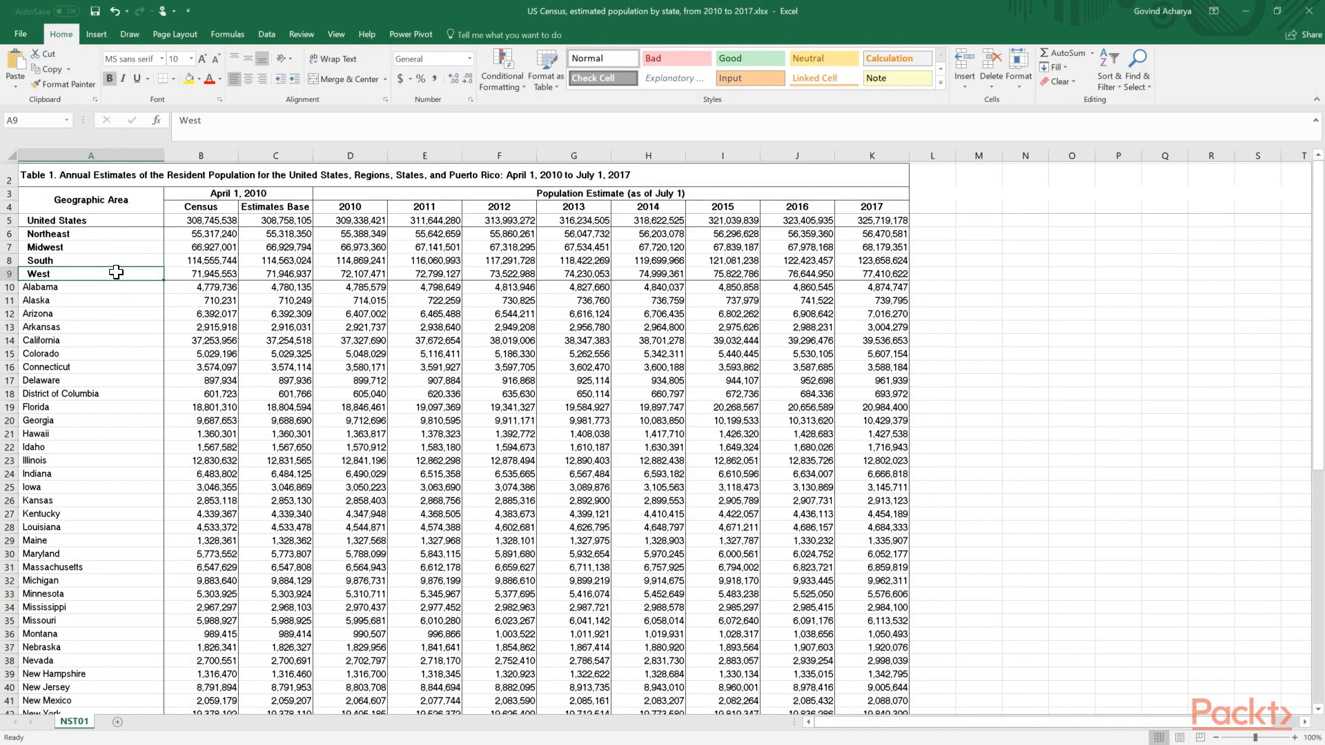
pyautogui.click(58, 395)
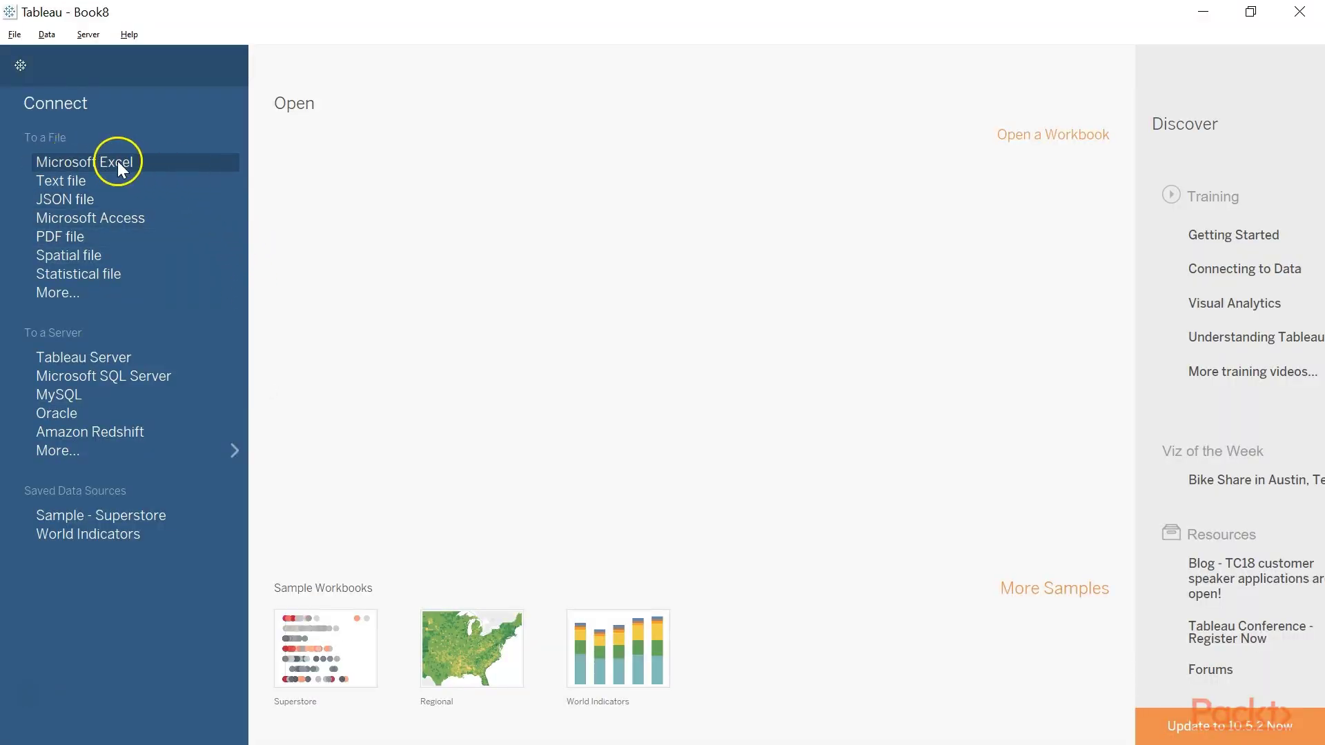
# In Tableau, connect to the Microsoft Excel file of US Census estimated population by state stored on the Desktop
pyautogui.click(92, 165)
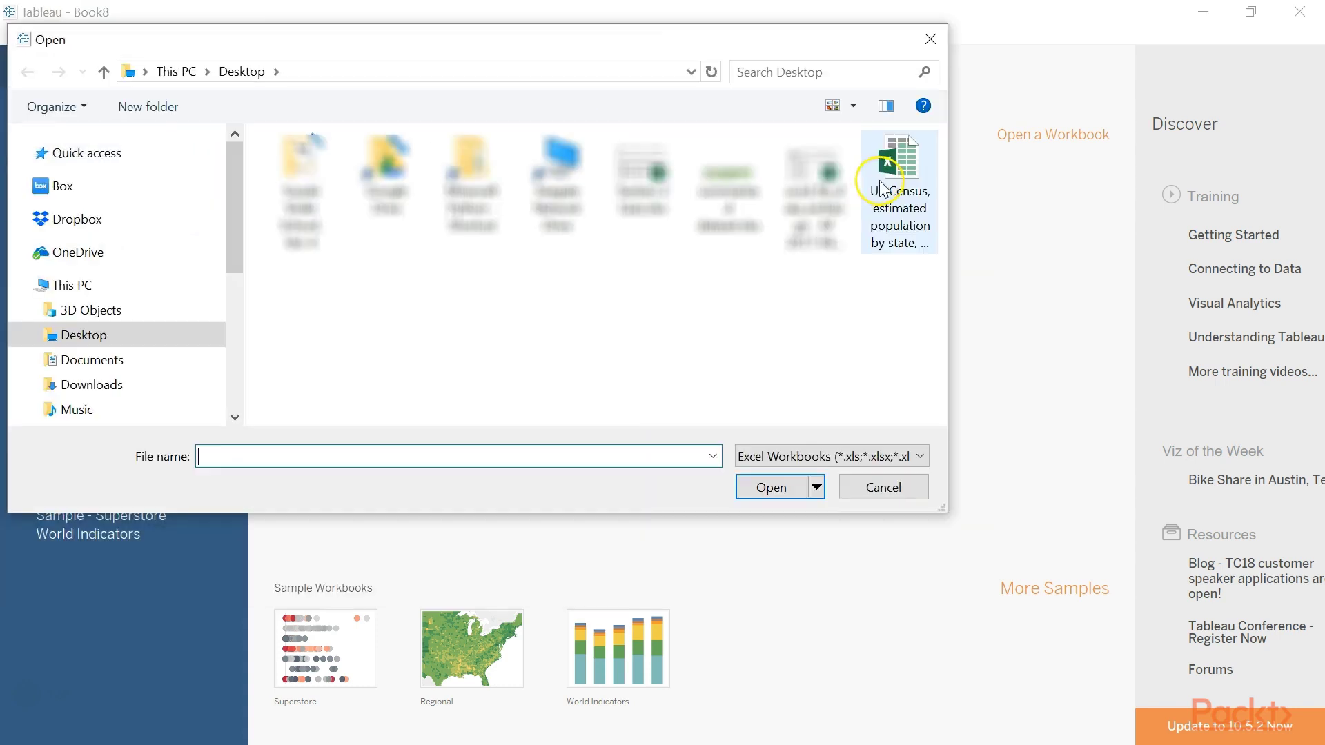
pyautogui.doubleClick(903, 181)
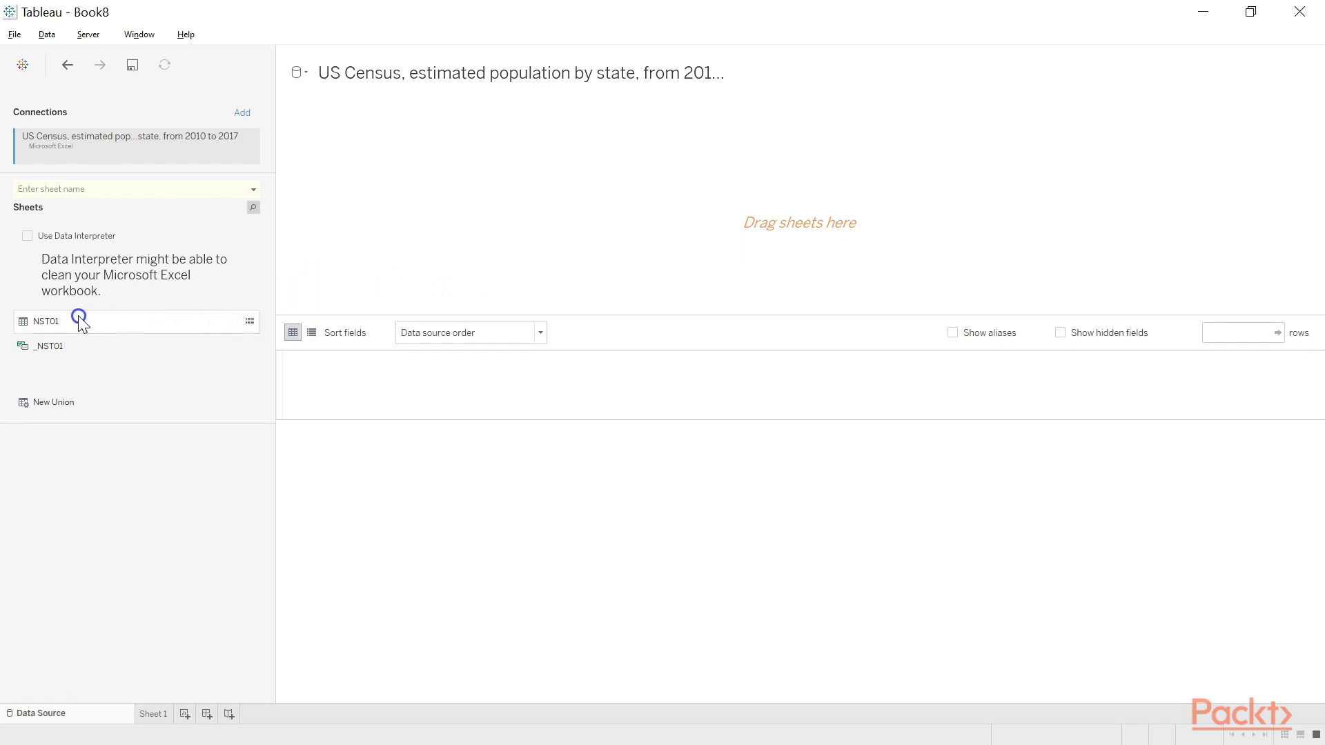
# Preview the raw rows and columns of the NST01 sheet in an enlarged data view, and close the preview
pyautogui.click(251, 321)
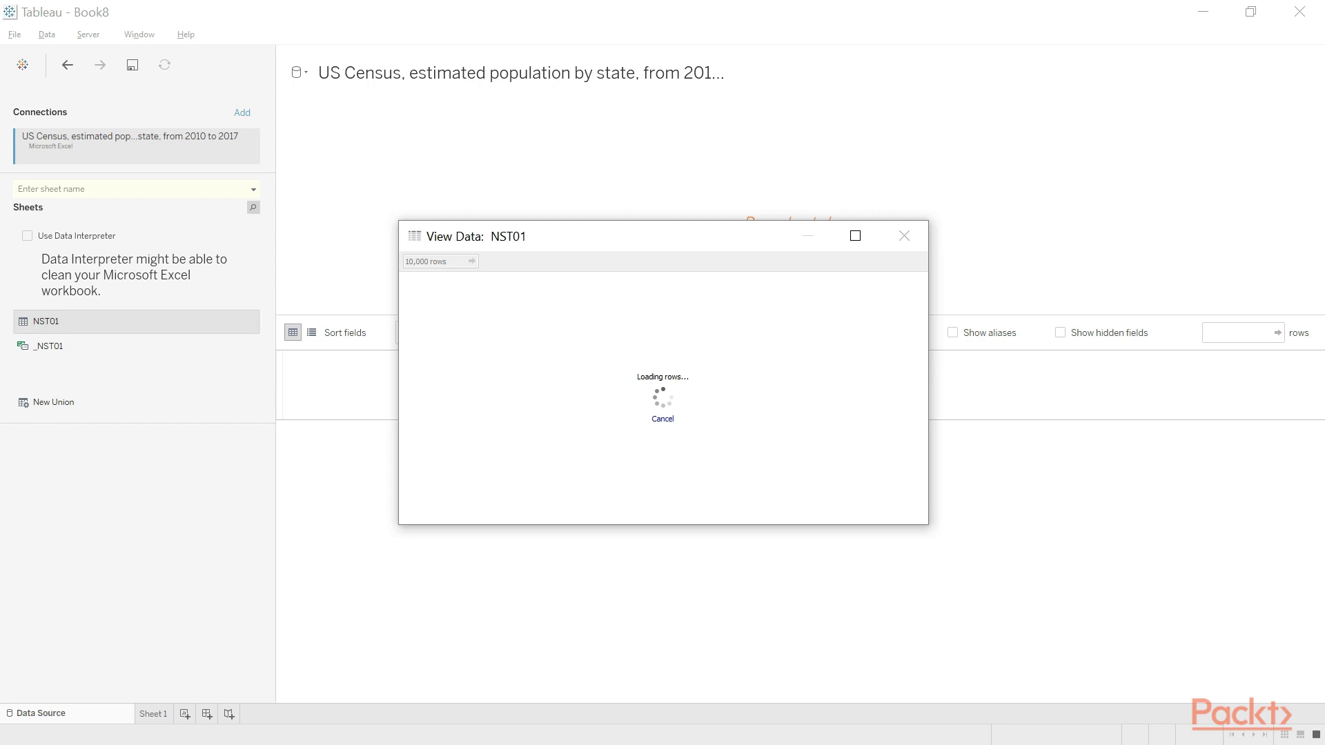
pyautogui.moveTo(583, 515)
pyautogui.mouseDown()
pyautogui.moveTo(666, 518)
pyautogui.moveTo(561, 515)
pyautogui.moveTo(610, 515)
pyautogui.moveTo(586, 513)
pyautogui.mouseUp()
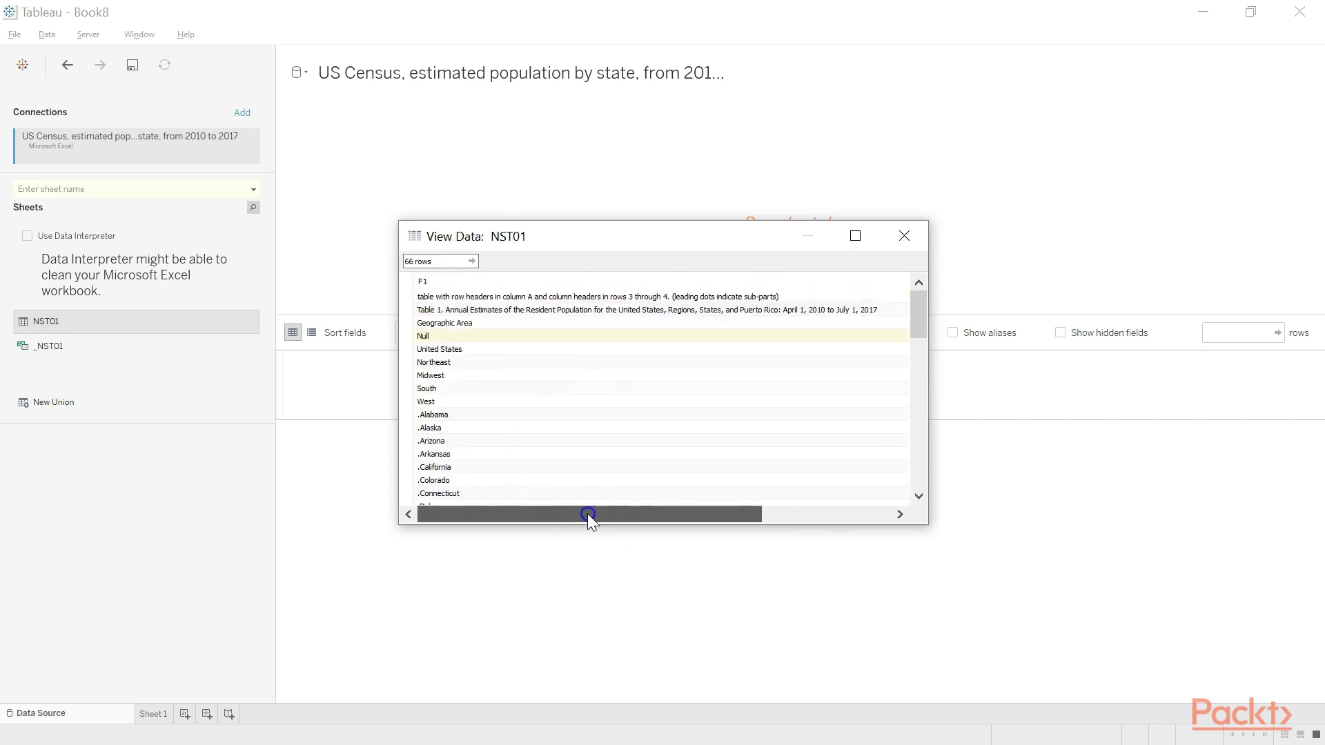
pyautogui.moveTo(927, 314); pyautogui.dragTo(1215, 338)
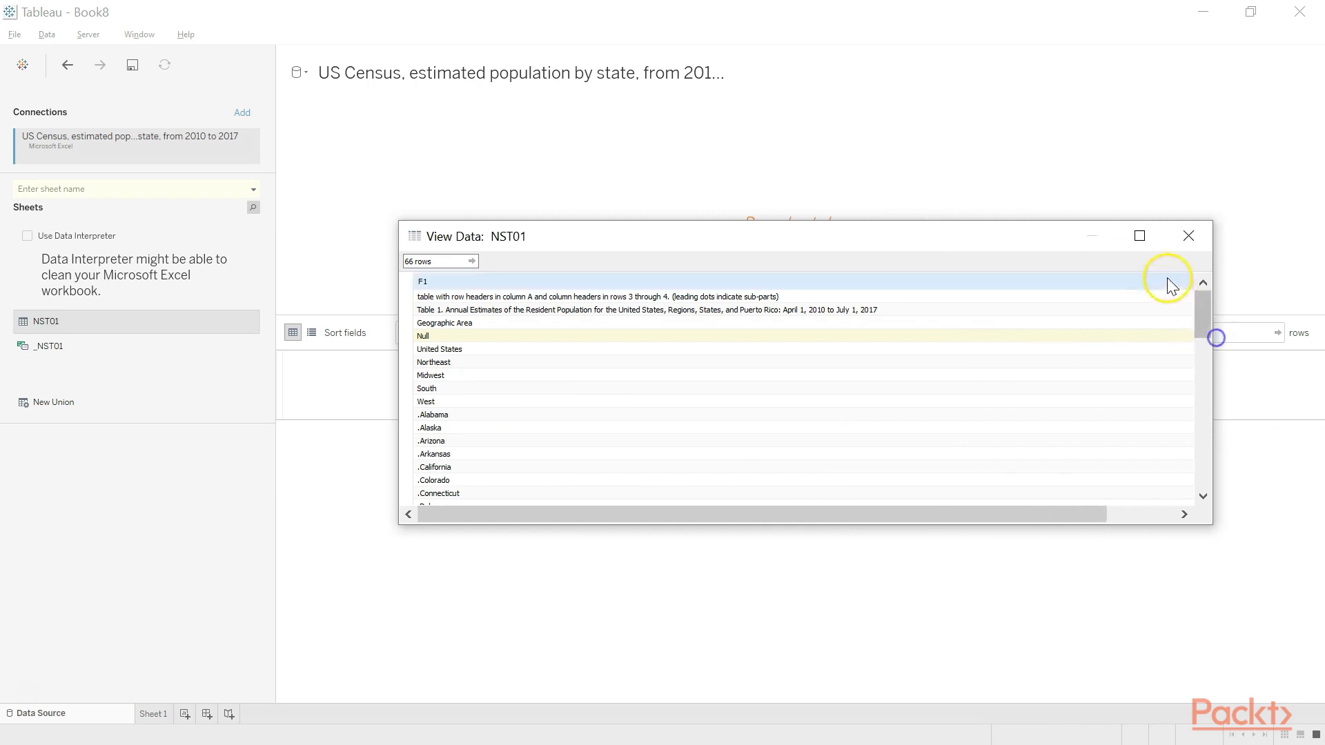
pyautogui.click(1140, 237)
pyautogui.click(778, 737)
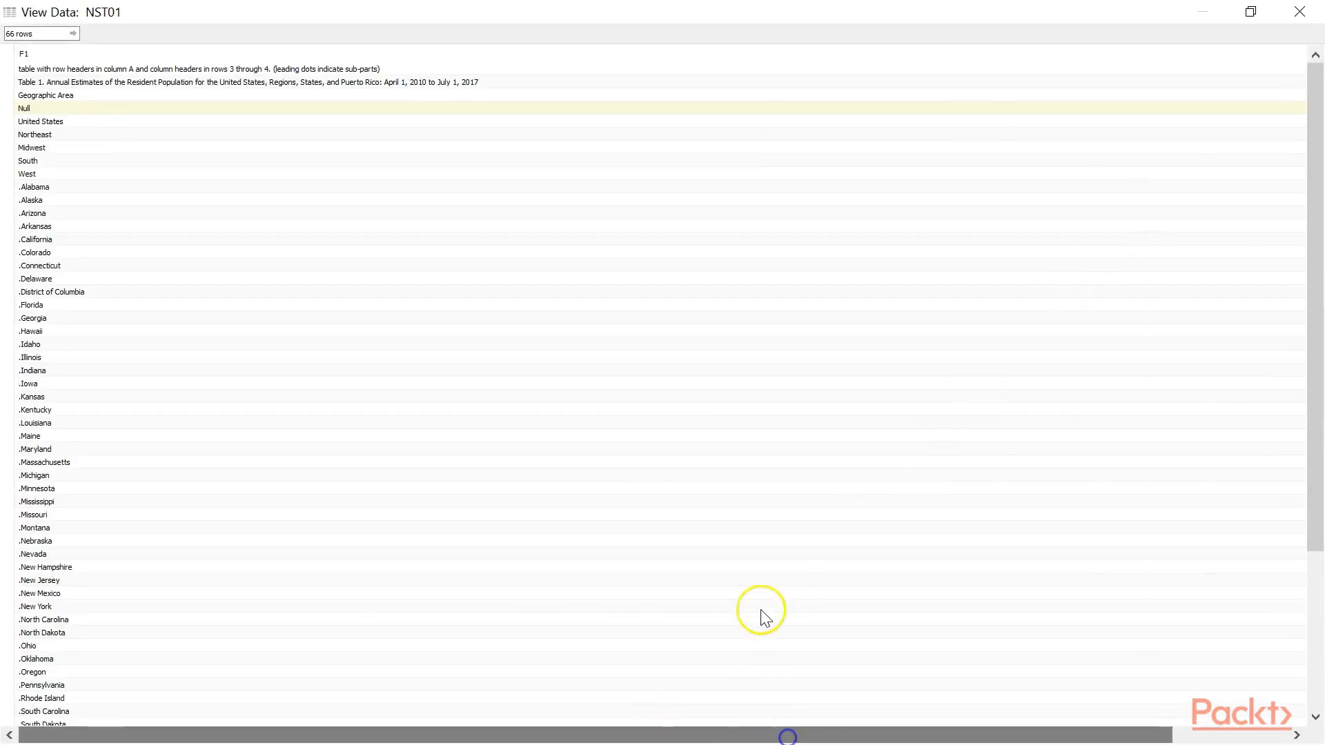
pyautogui.hscroll(3, 757, 607)
pyautogui.moveTo(745, 52); pyautogui.dragTo(883, 97)
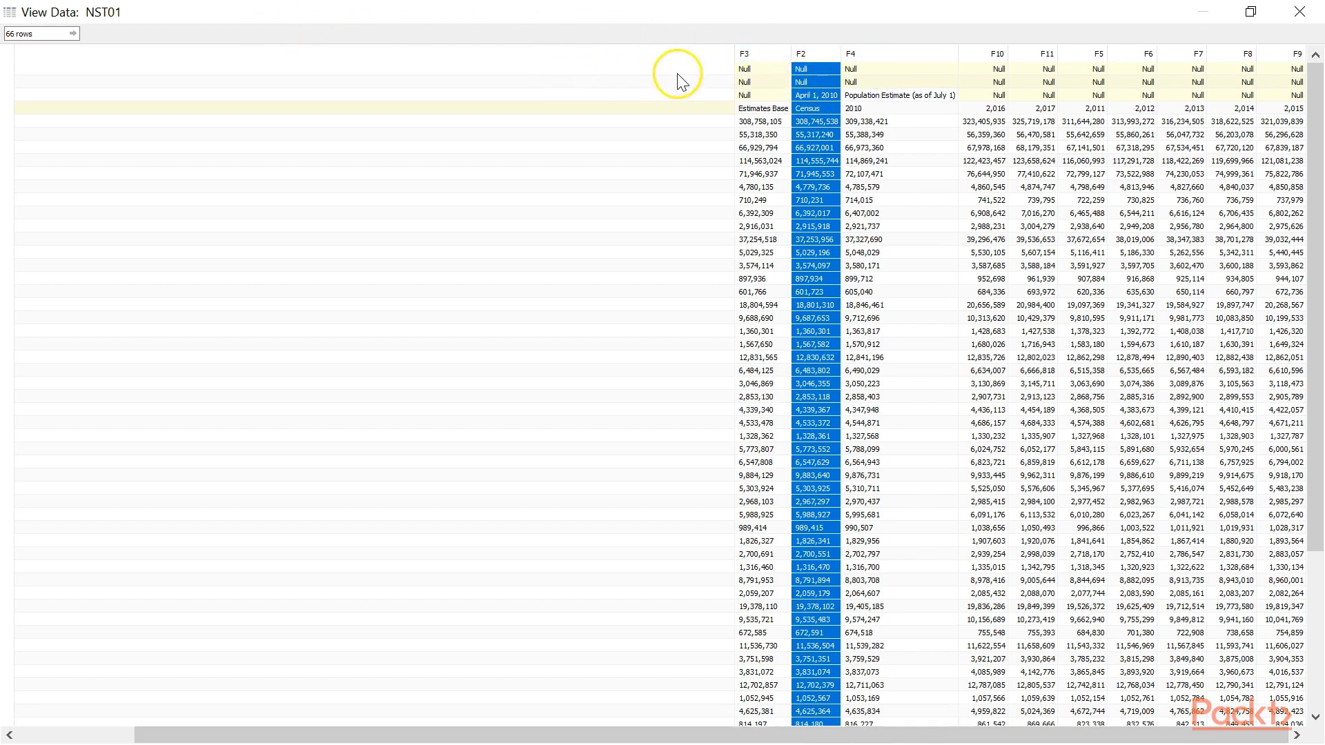
pyautogui.moveTo(794, 53); pyautogui.dragTo(742, 56)
pyautogui.click(1299, 11)
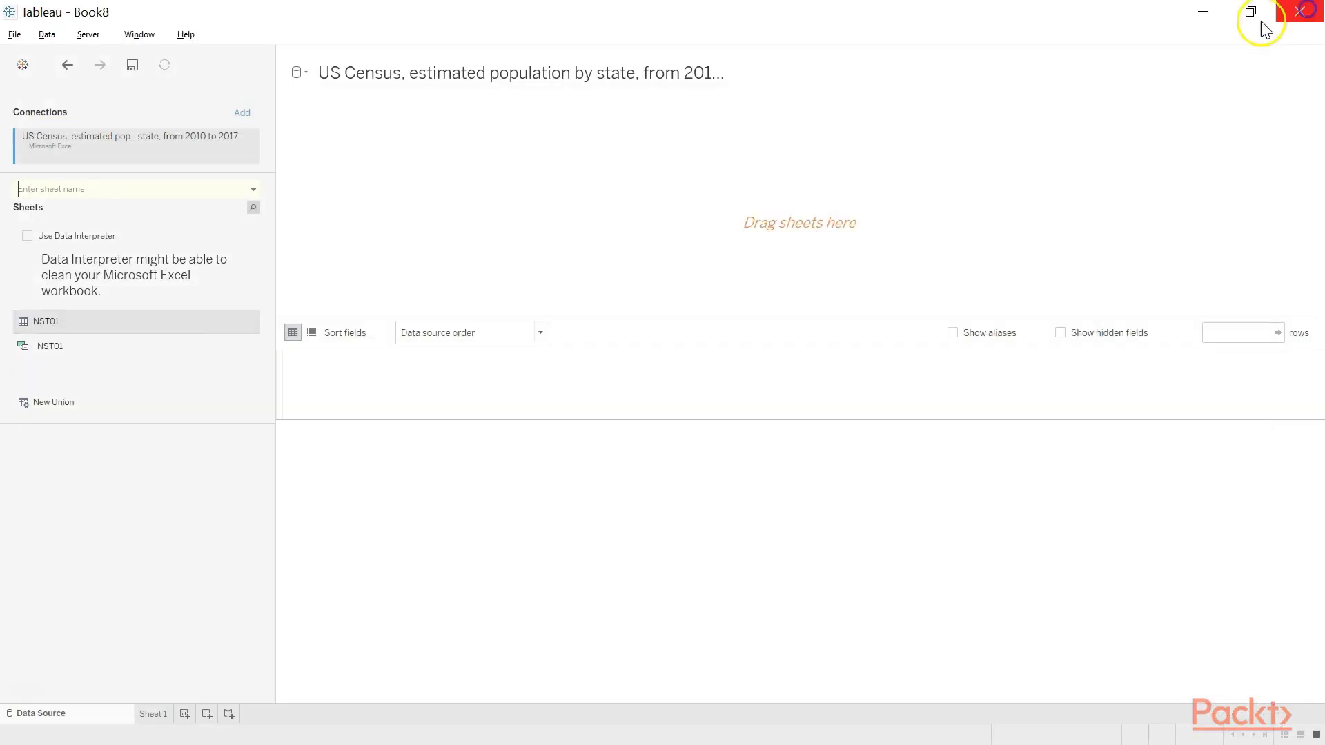
# Add the NST01 sheet to the data source canvas and turn on Data Interpreter to clean it
pyautogui.moveTo(169, 324); pyautogui.dragTo(819, 231)
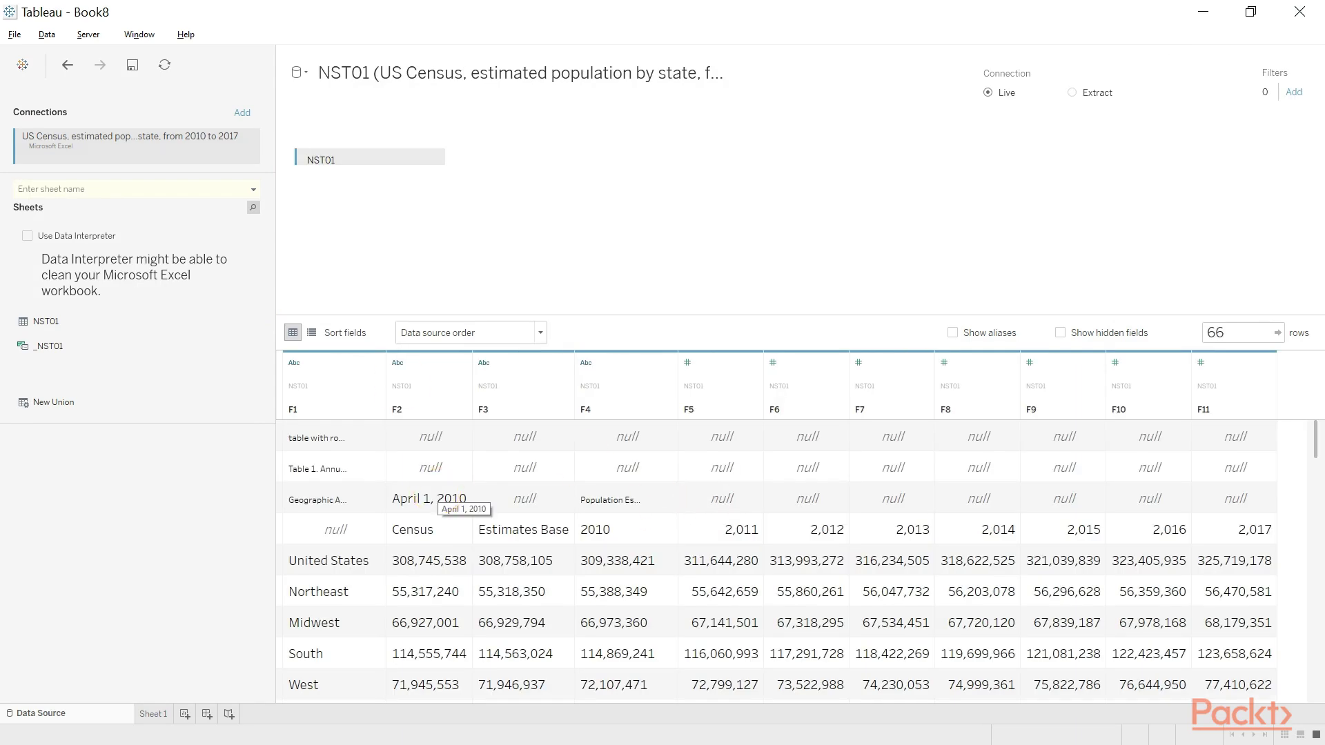
pyautogui.click(437, 495)
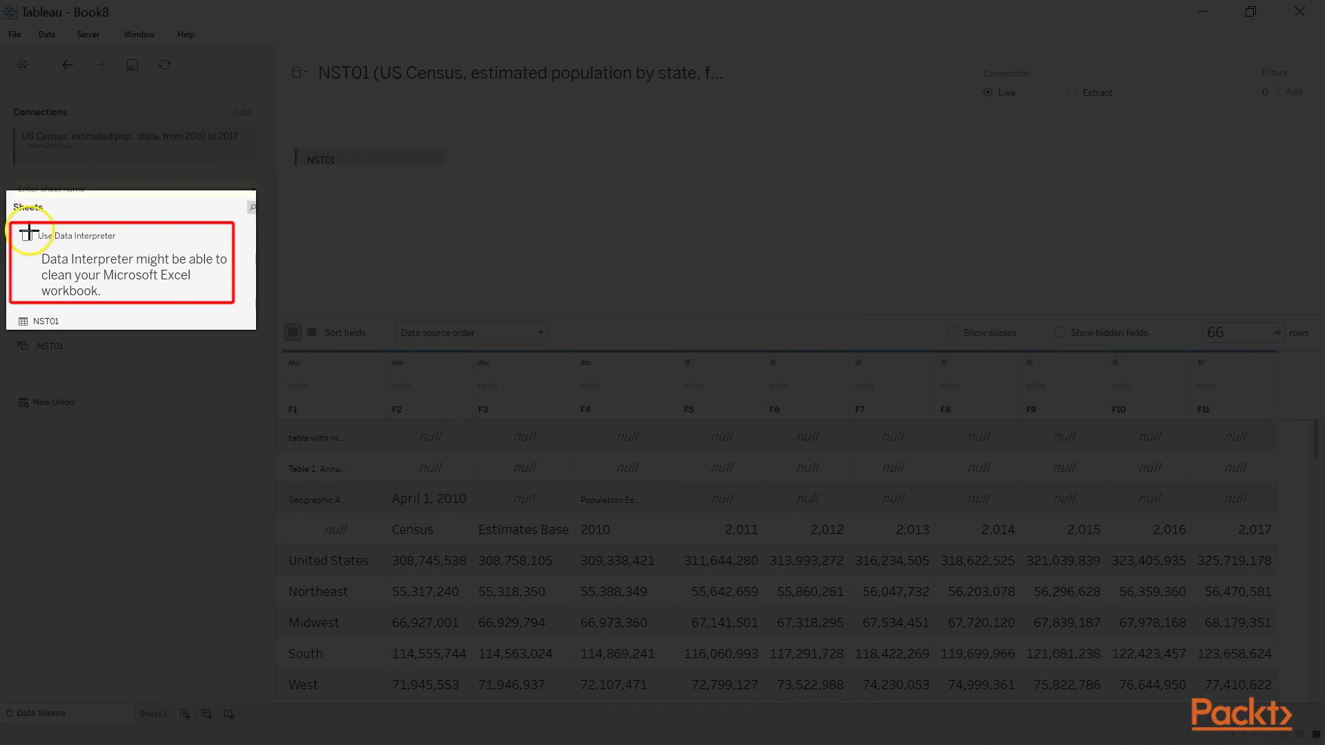
pyautogui.click(29, 235)
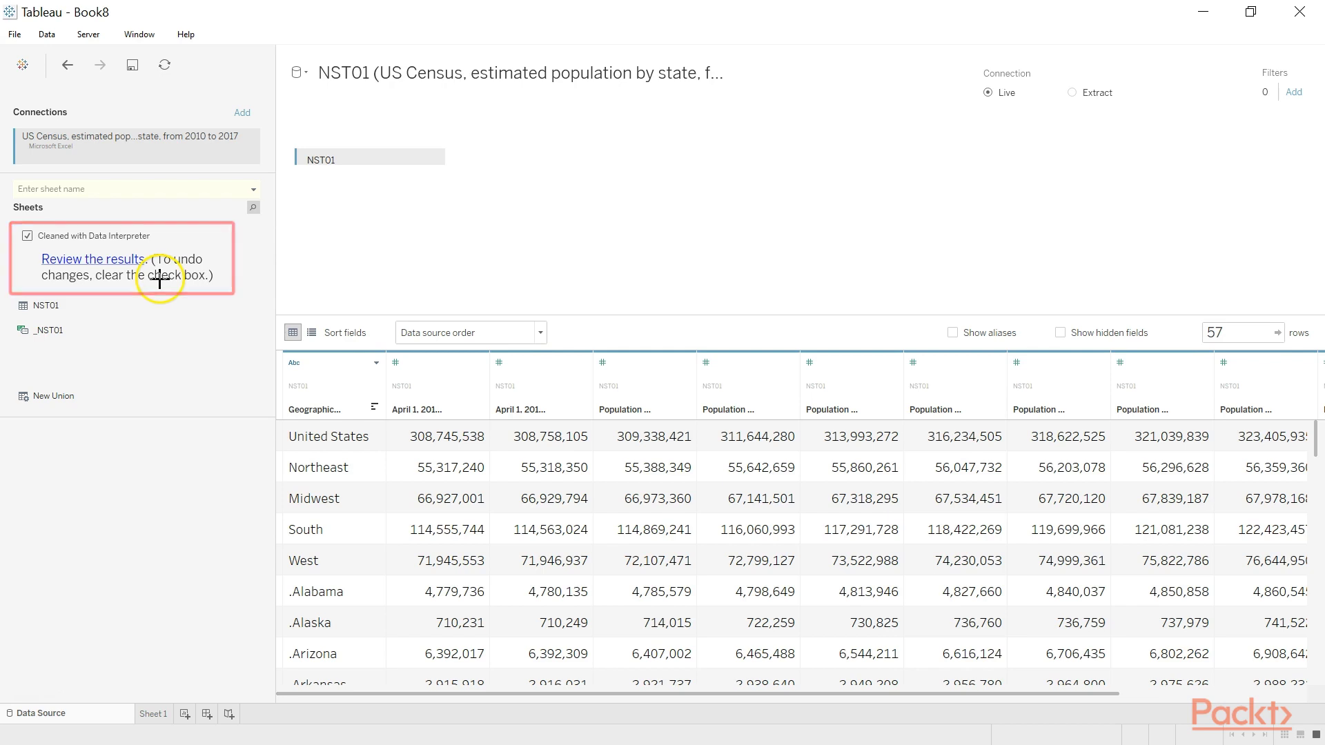
# Open the Data Interpreter results for review in Excel and read the key's note and colour explanations
pyautogui.click(105, 262)
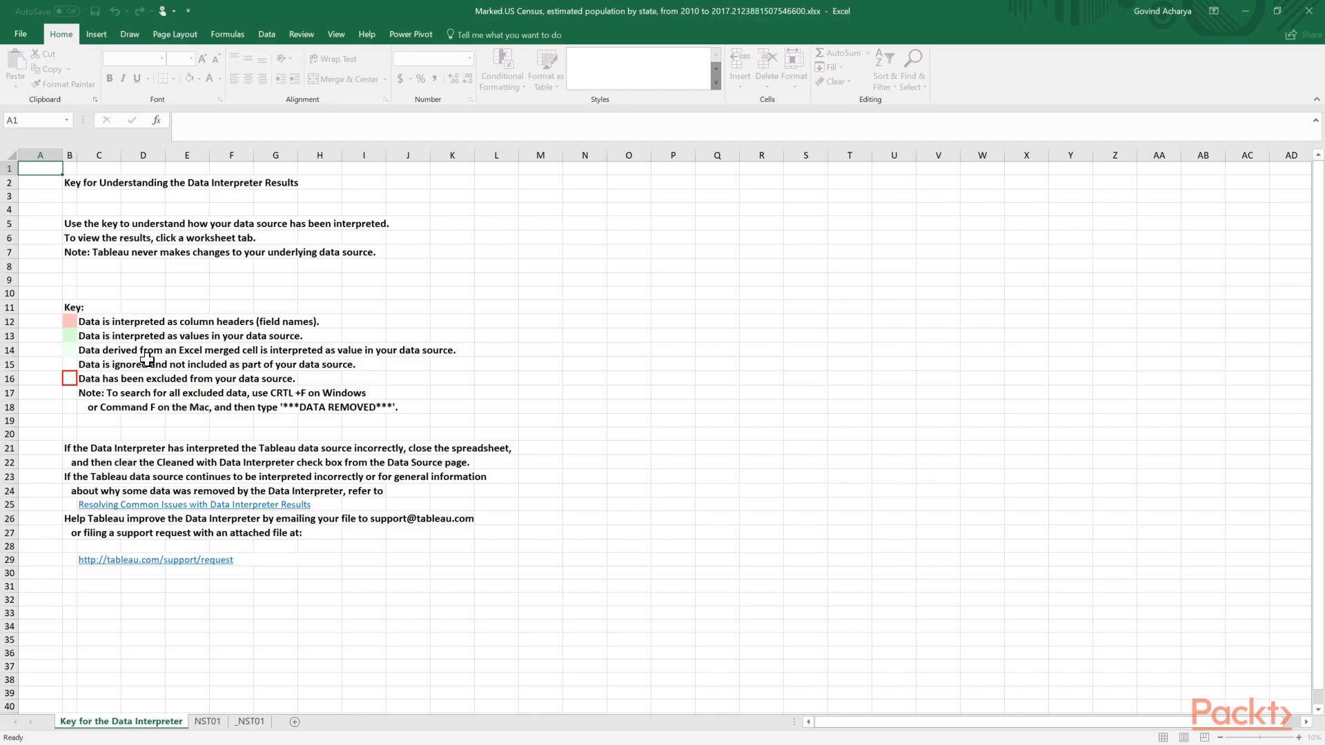
pyautogui.click(97, 182)
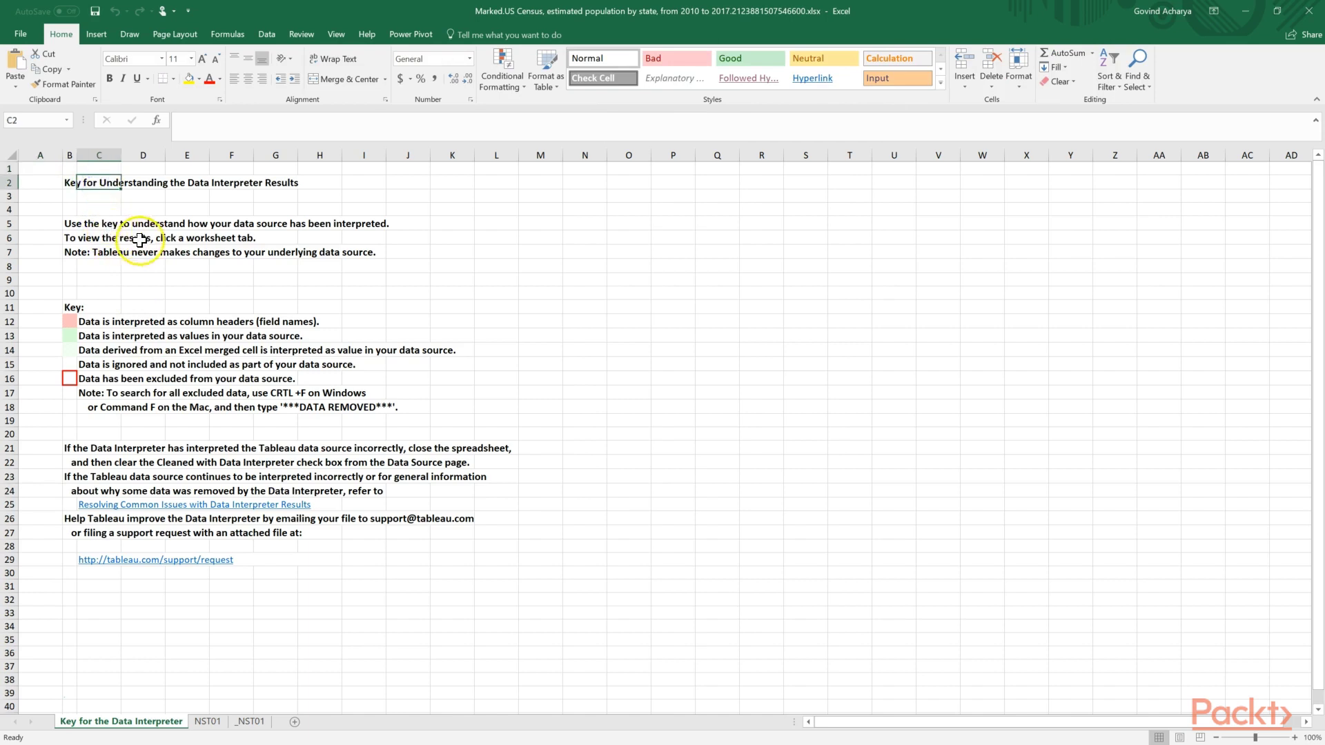
pyautogui.click(98, 252)
pyautogui.moveTo(98, 253); pyautogui.dragTo(403, 254)
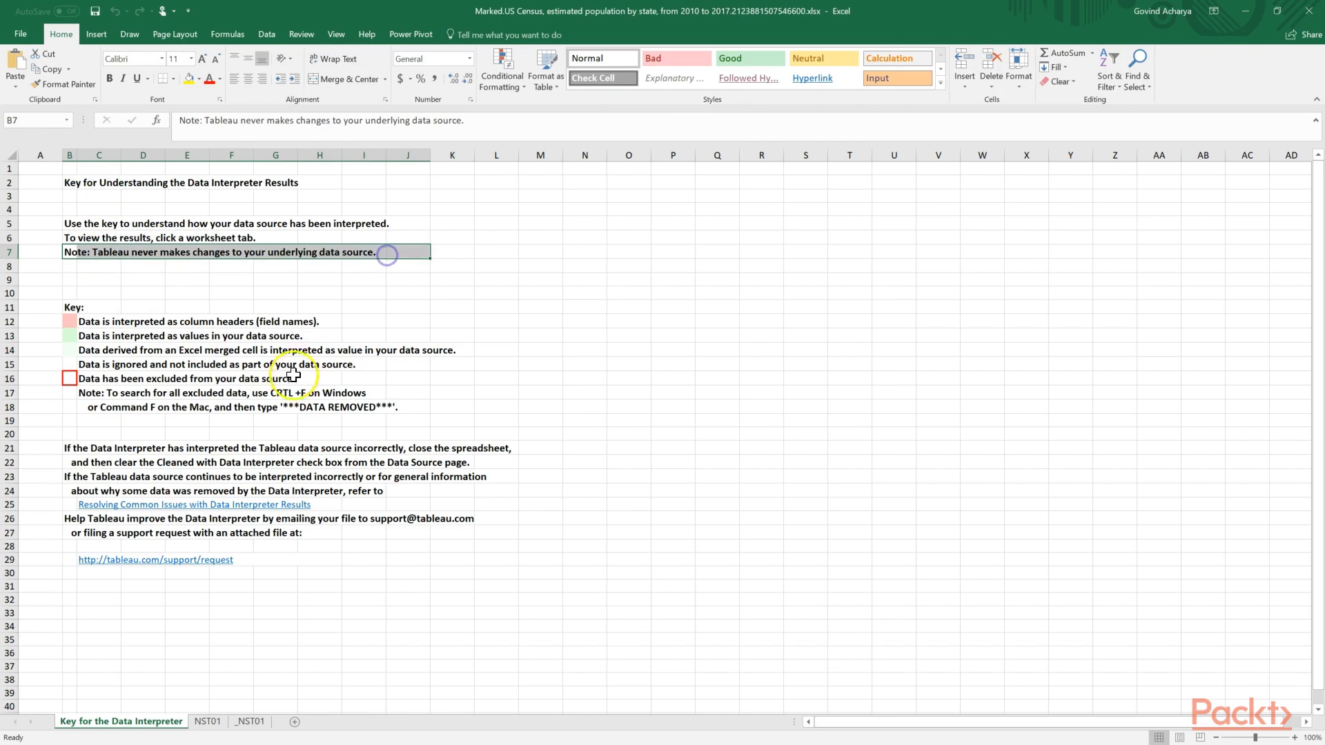
pyautogui.click(119, 327)
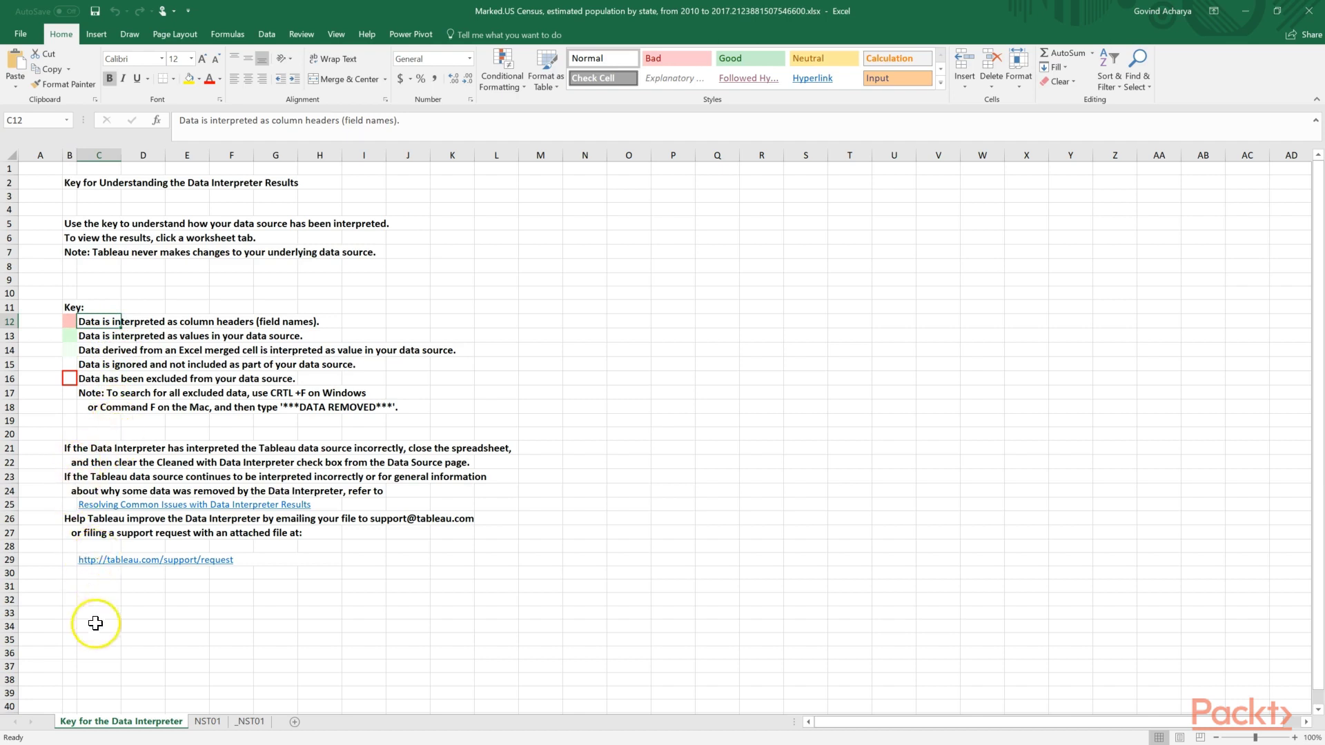
# Show the interpreted NST01 worksheet and widen columns A to E so their headers and population values are readable
pyautogui.click(209, 725)
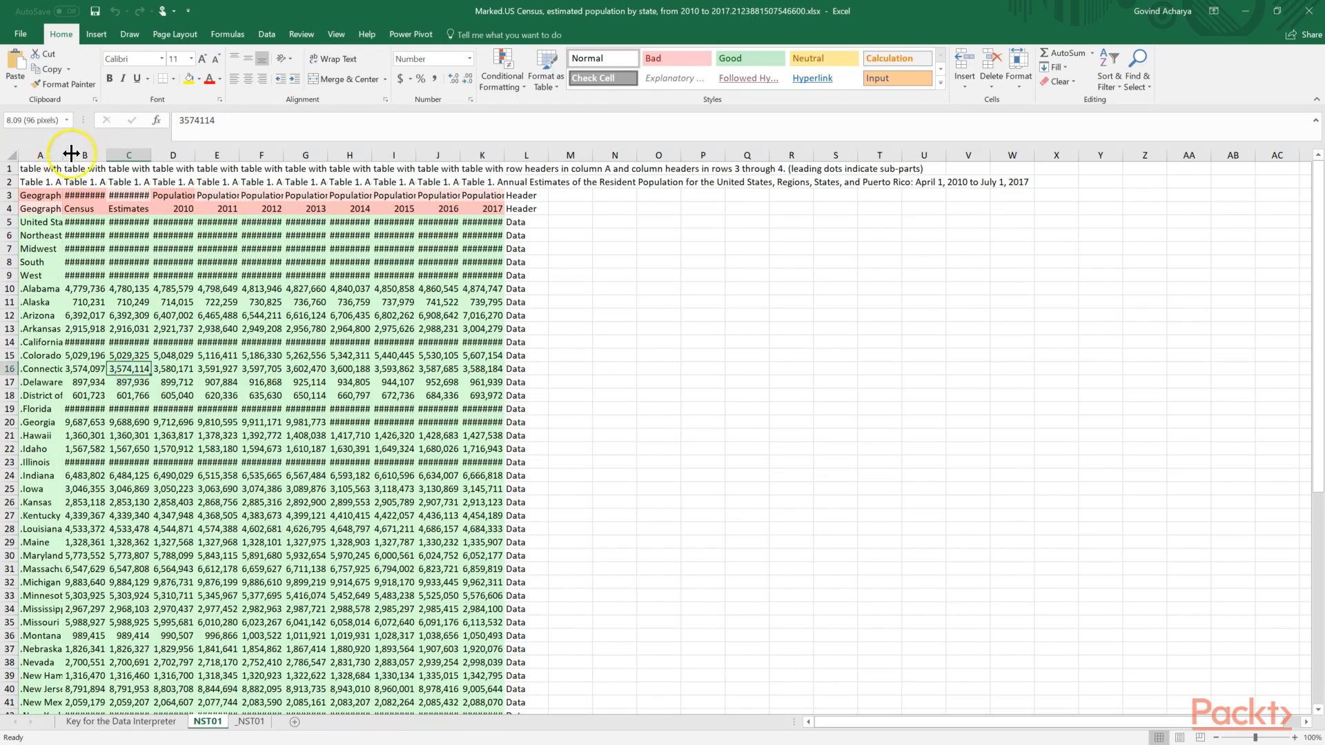
pyautogui.doubleClick(63, 155)
pyautogui.click(115, 11)
pyautogui.moveTo(108, 155); pyautogui.dragTo(183, 156)
pyautogui.moveTo(62, 154); pyautogui.dragTo(110, 154)
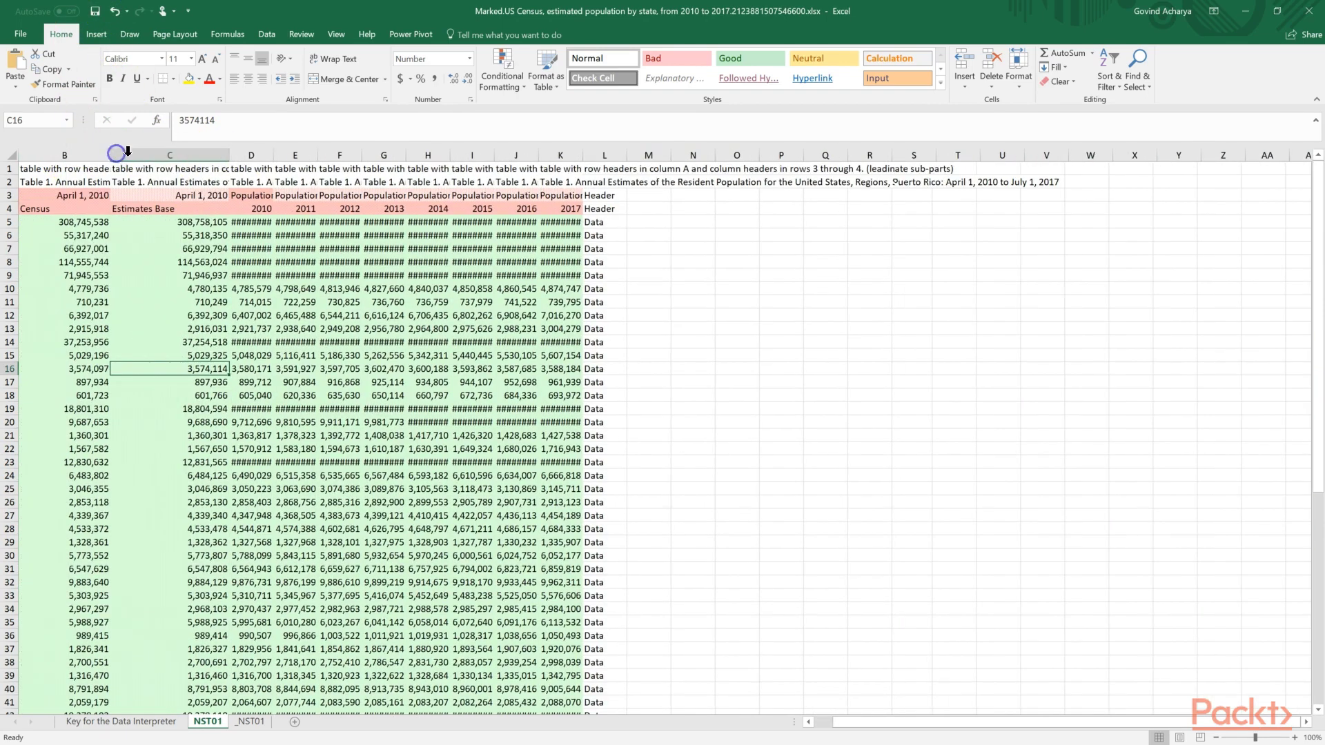
pyautogui.moveTo(274, 154); pyautogui.dragTo(311, 157)
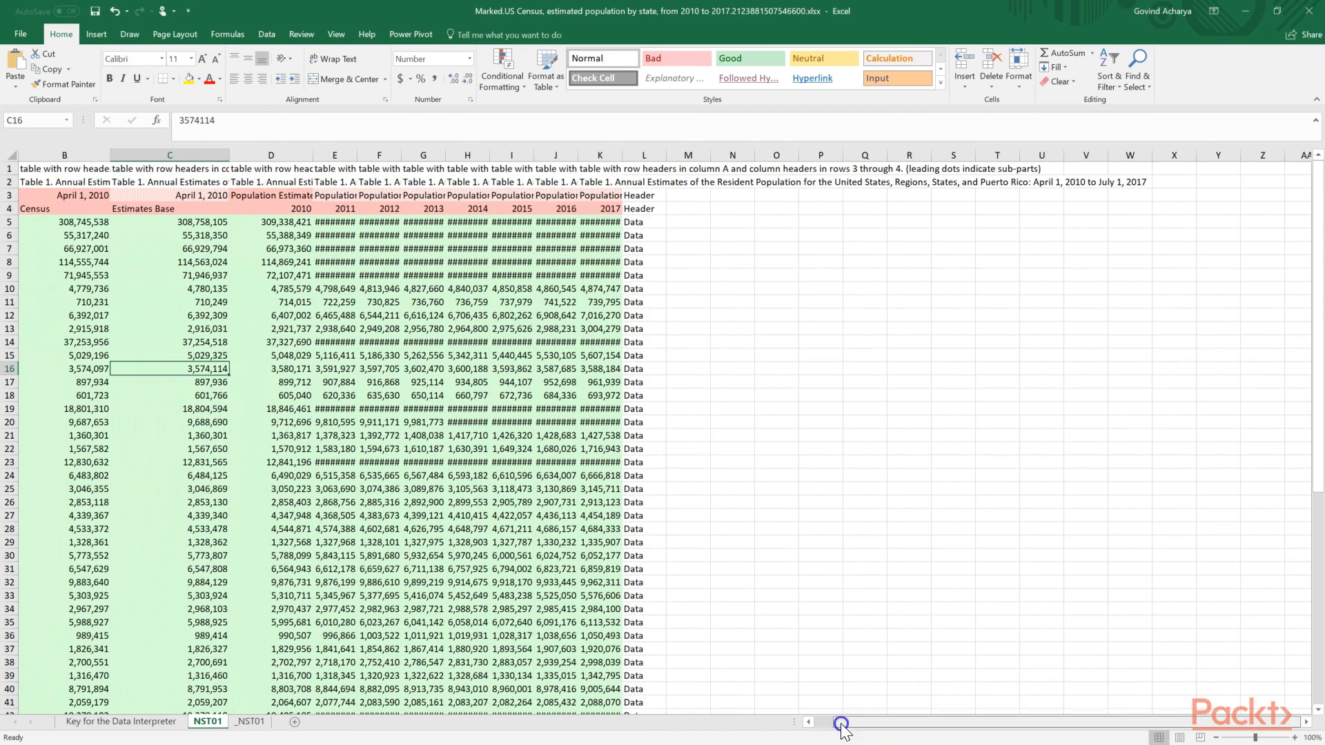
pyautogui.moveTo(841, 721); pyautogui.dragTo(825, 722)
pyautogui.moveTo(62, 152); pyautogui.dragTo(93, 154)
pyautogui.moveTo(44, 289); pyautogui.dragTo(55, 330)
pyautogui.click(296, 341)
pyautogui.moveTo(431, 155); pyautogui.dragTo(471, 154)
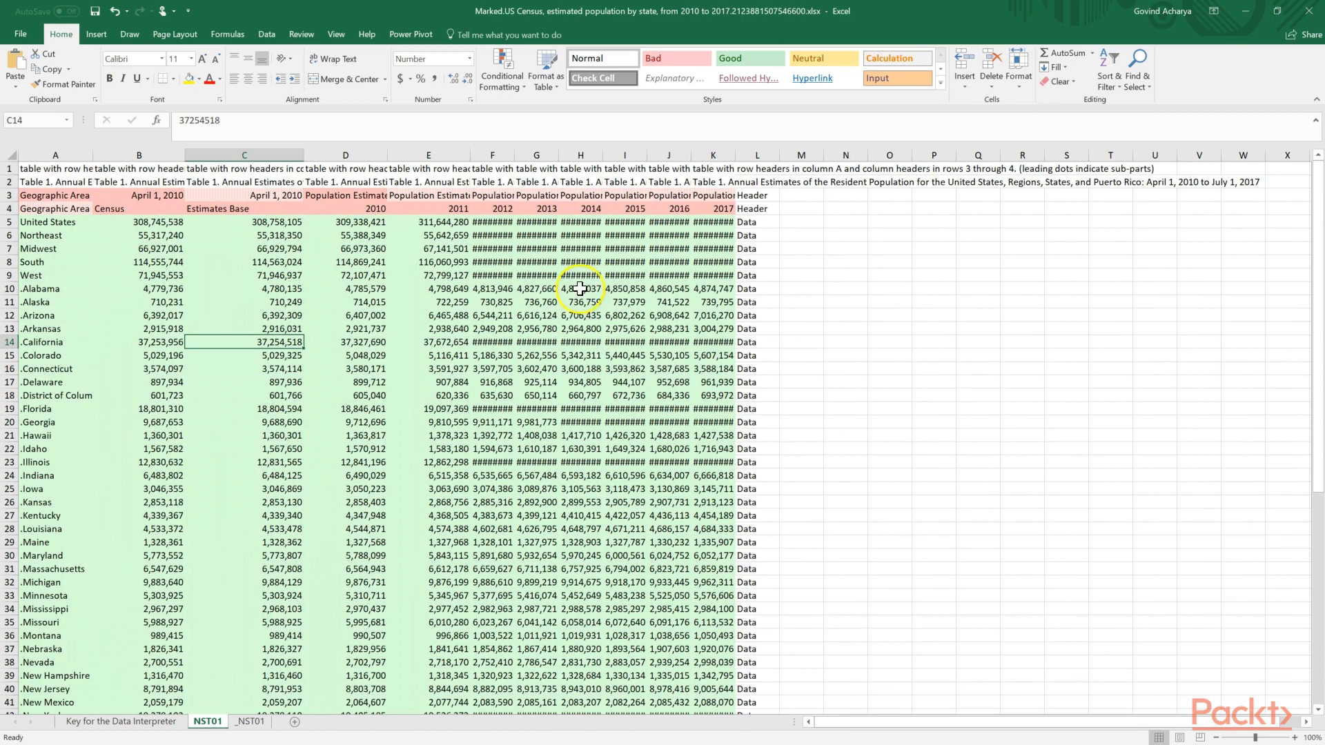
# Close the Data Interpreter review workbook without saving its changes and return to Tableau
pyautogui.click(1309, 11)
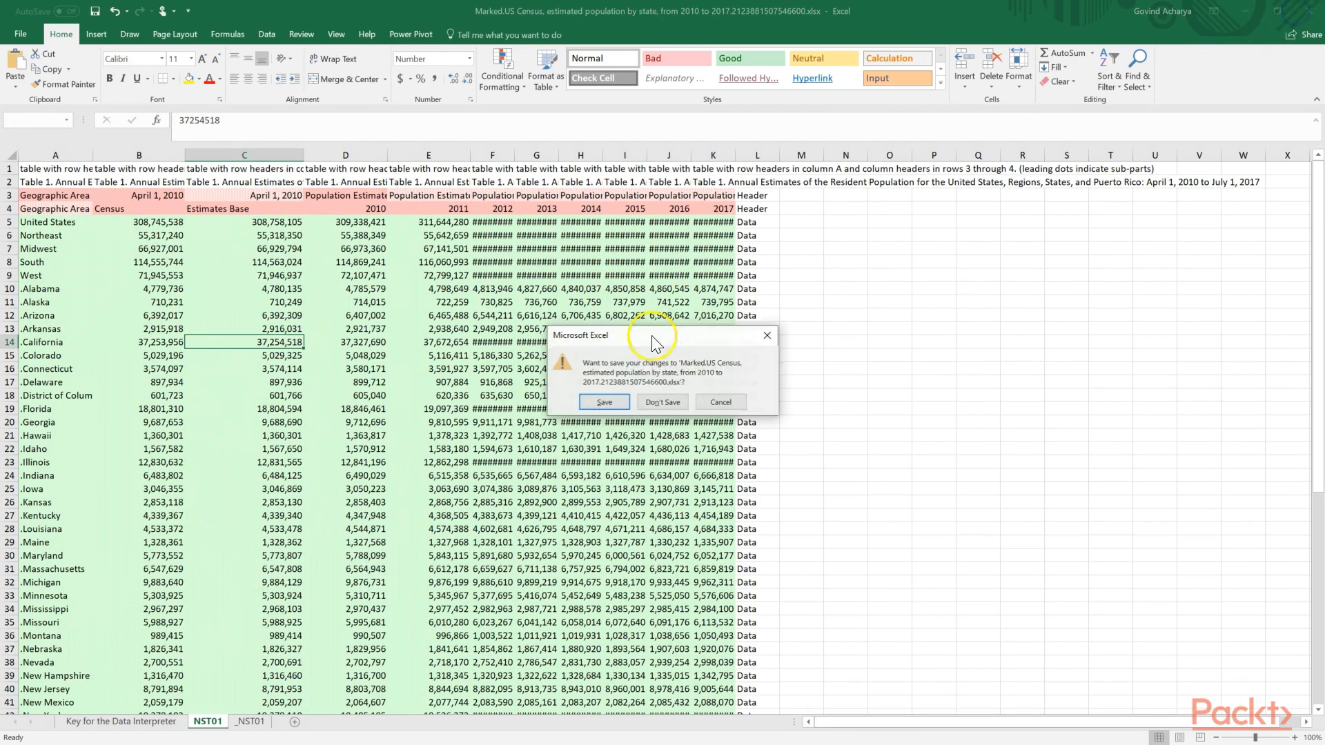
pyautogui.click(664, 404)
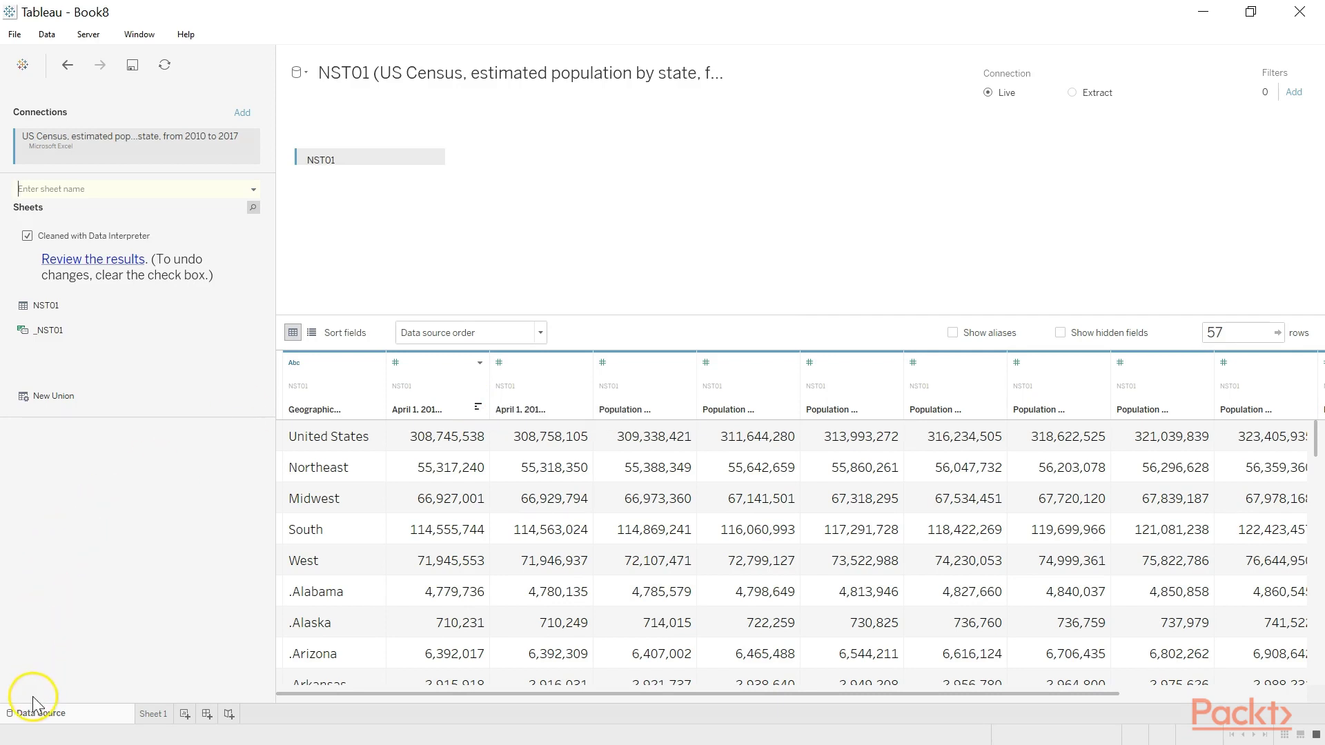
# Hide the two April 1, 2010 fields, census and estimates base, in the NST01 data grid
pyautogui.click(426, 408)
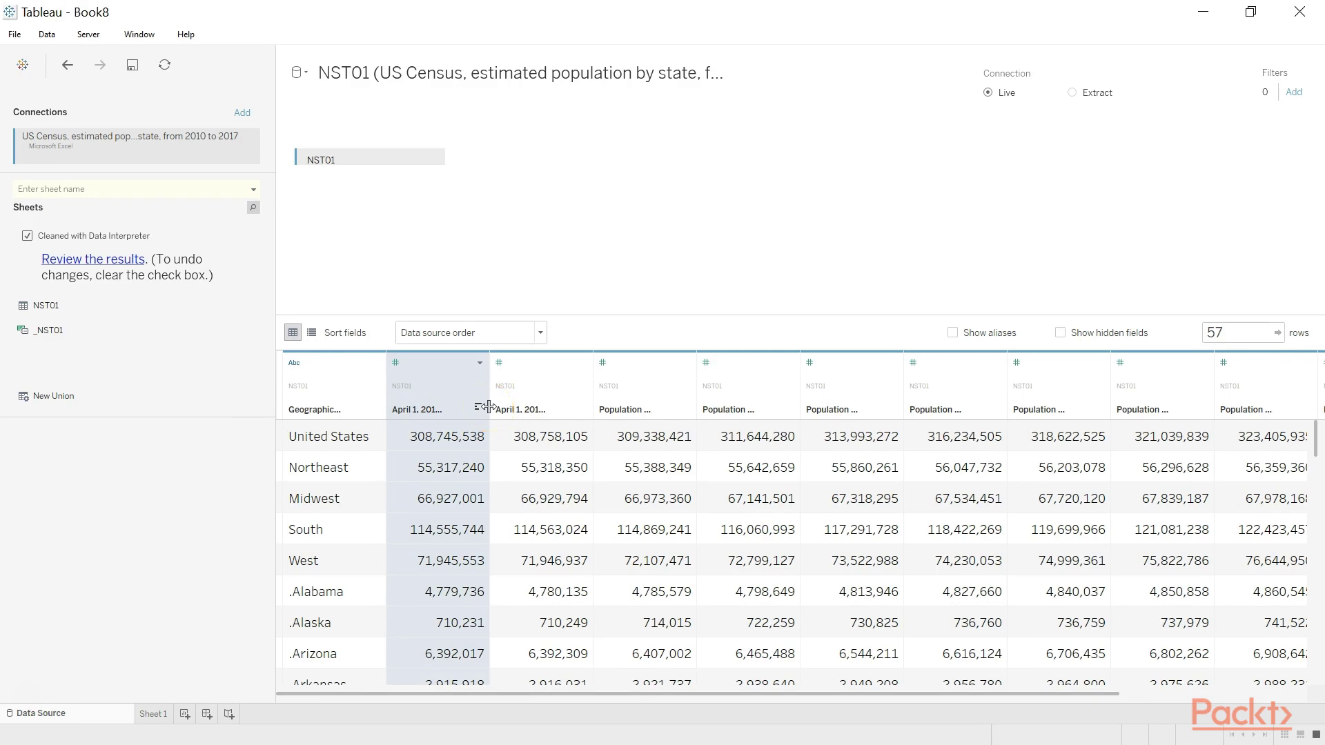
pyautogui.keyDown('shift'); pyautogui.click(538, 399); pyautogui.keyUp('shift')
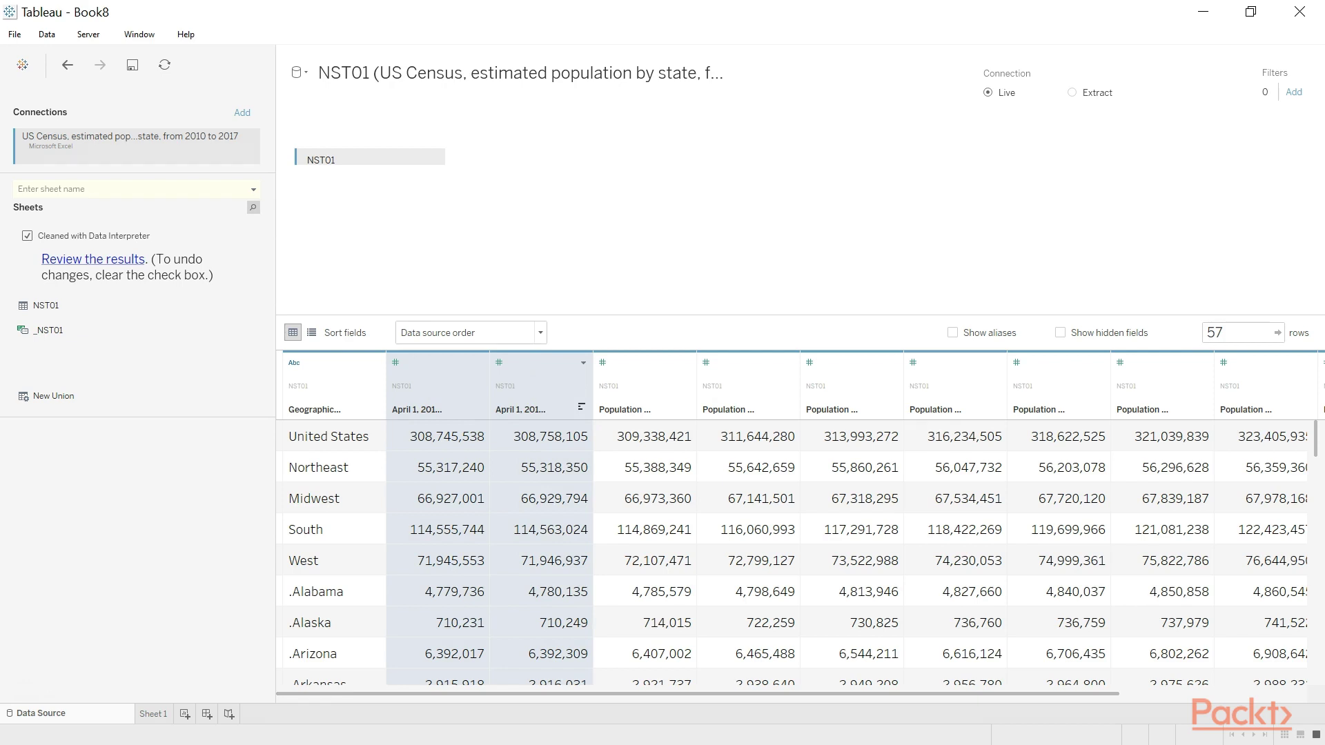
pyautogui.rightClick(537, 392)
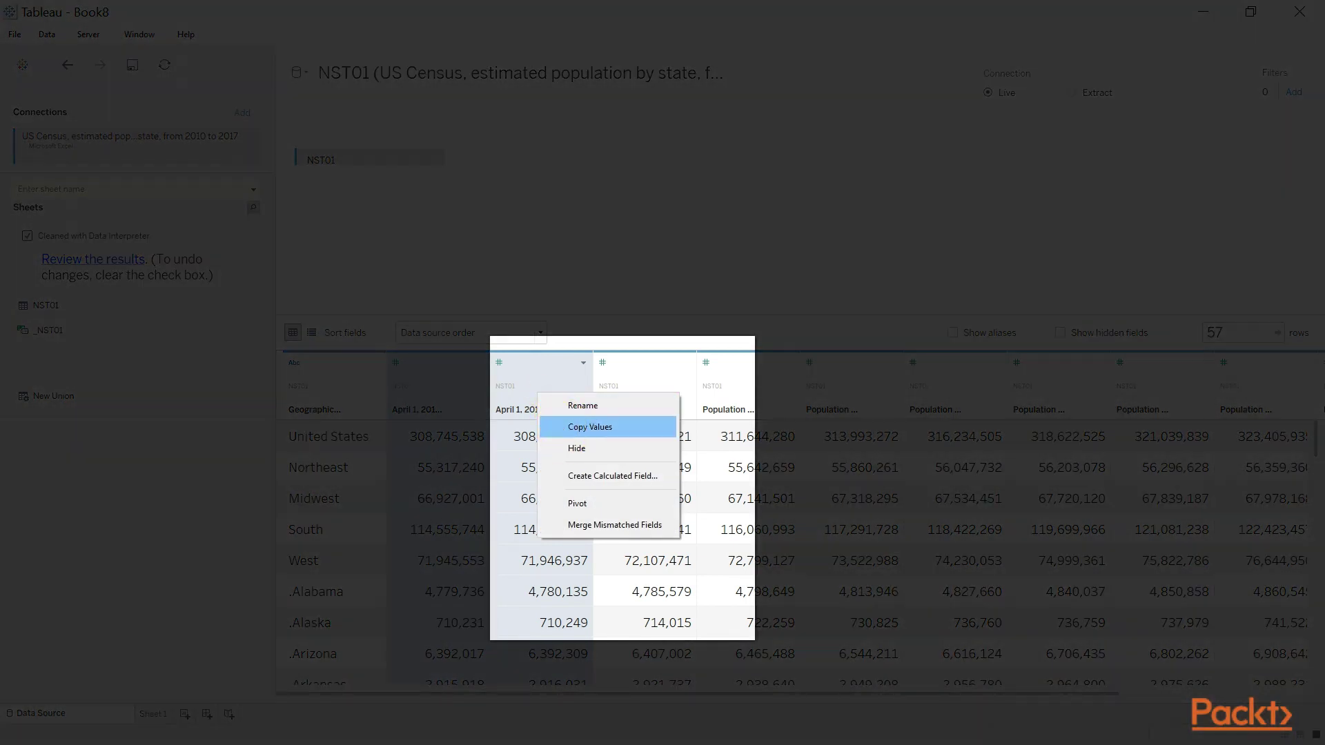
pyautogui.click(567, 447)
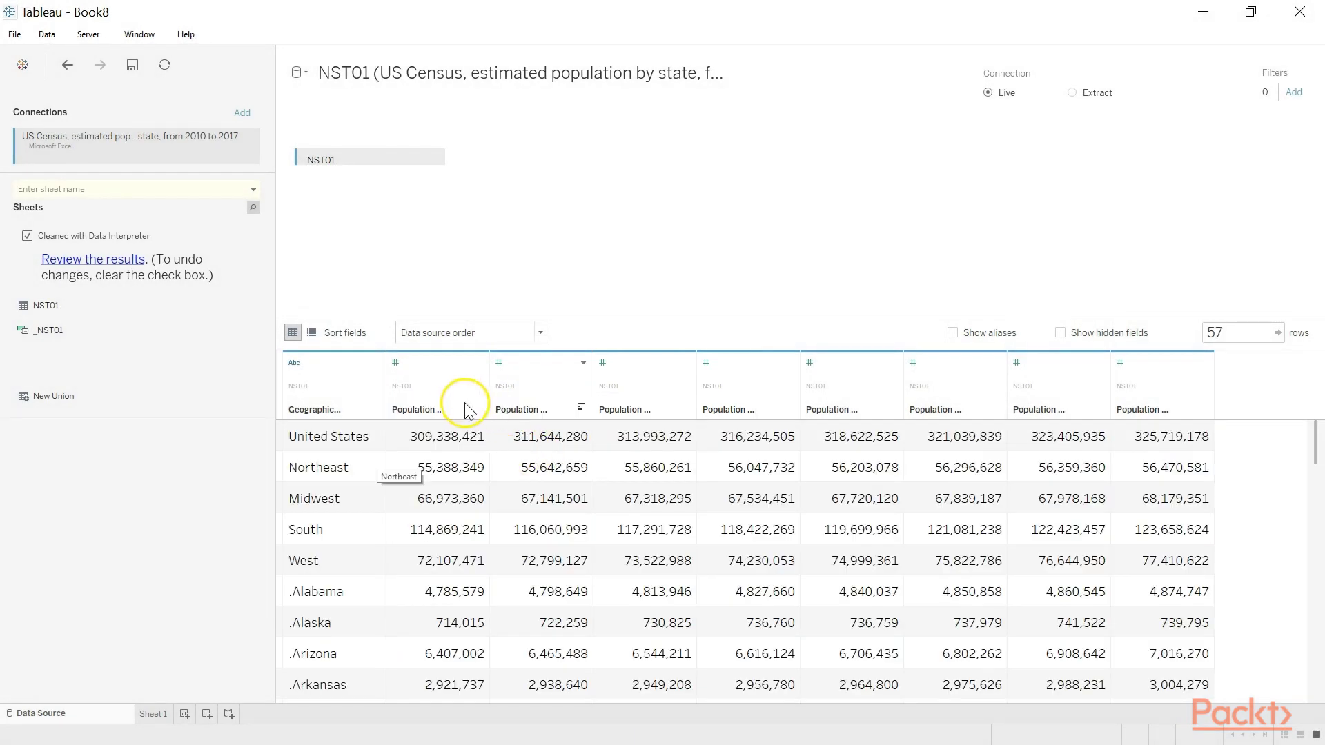
# Widen the first Population Estimate column to read its full header and rename the field as 2011
pyautogui.moveTo(489, 381); pyautogui.dragTo(625, 383)
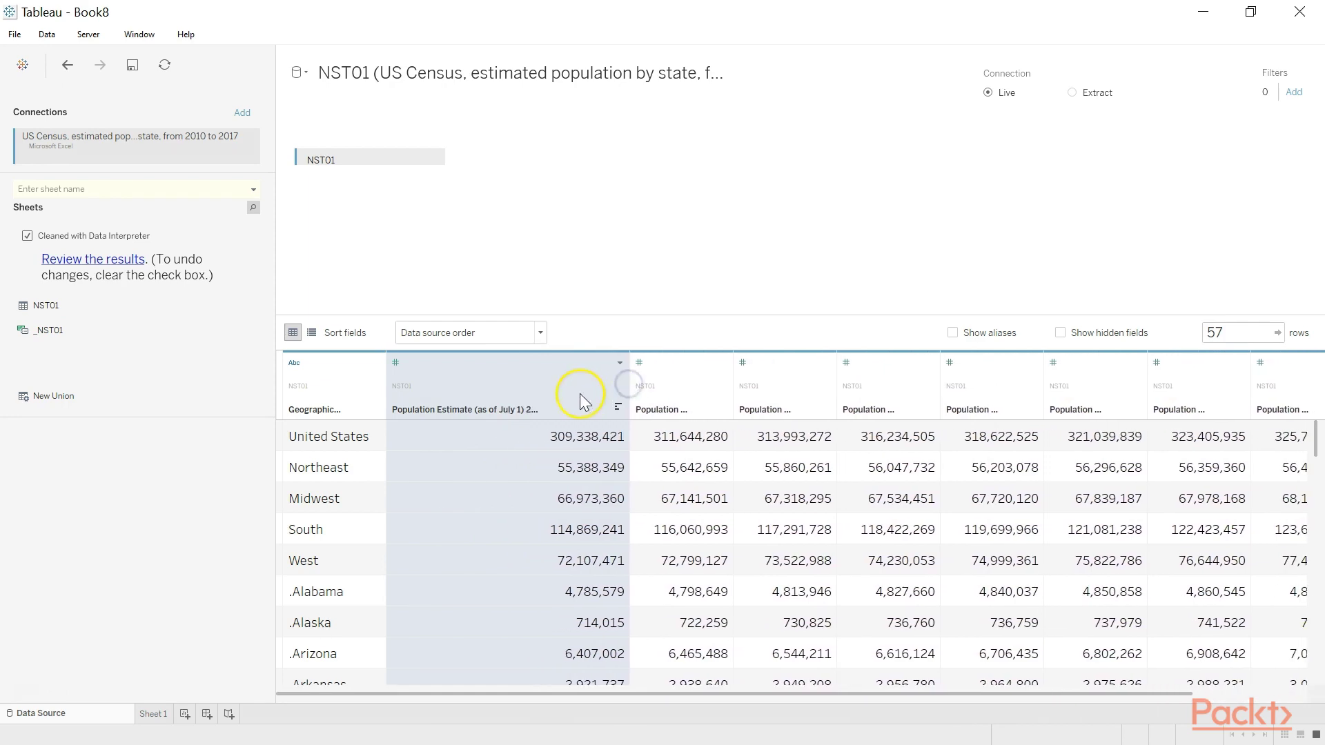
pyautogui.rightClick(497, 408)
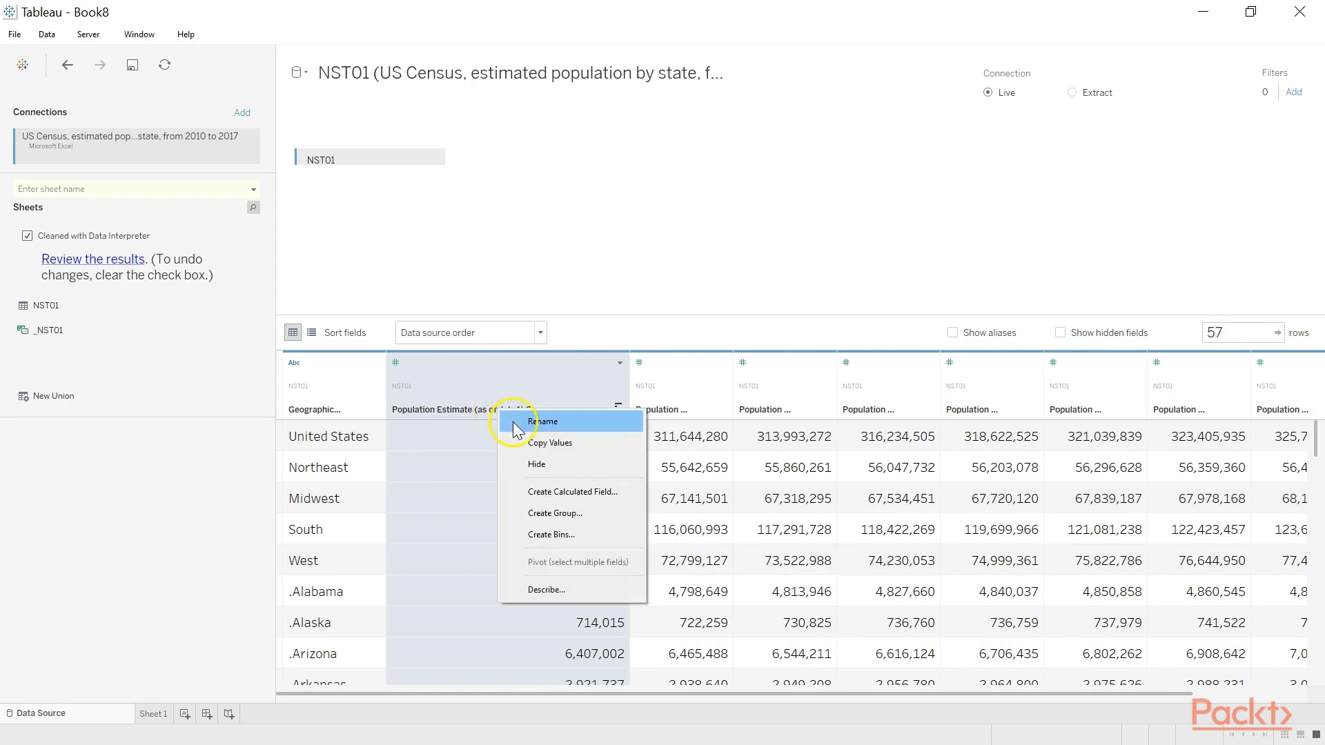
pyautogui.click(512, 420)
pyautogui.write('2')
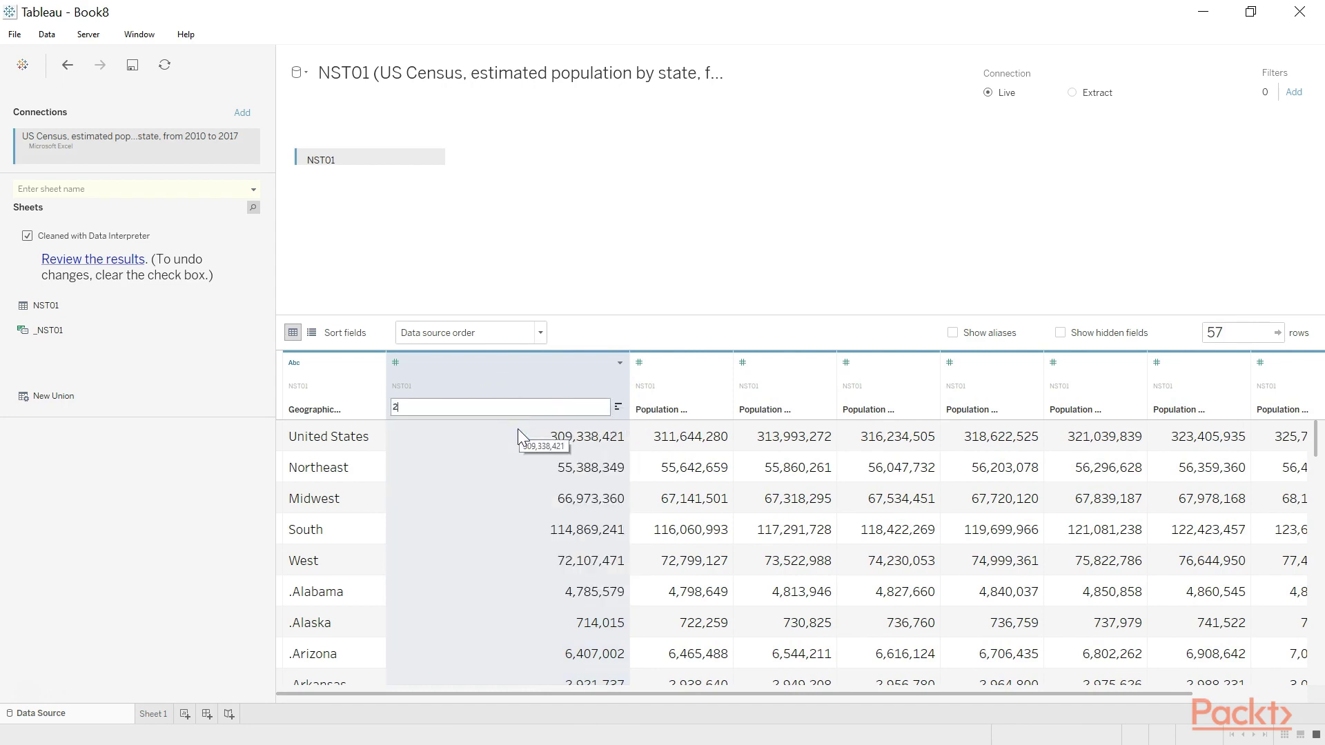
pyautogui.write('011')
pyautogui.press('Tab')
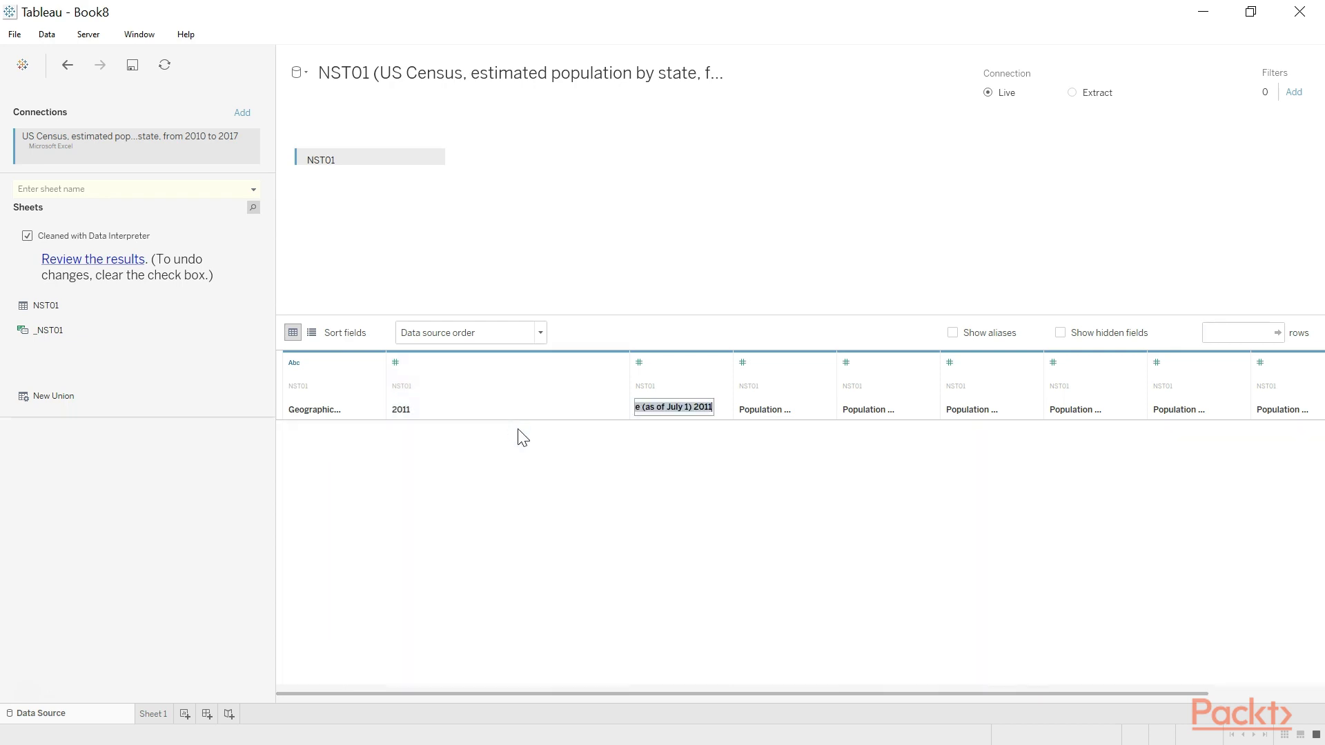
# Rename the remaining seven Population Estimate fields, in order, as 2012, 2013, 2014, 2015, 2016, 2017 and 2018
pyautogui.write('2012')
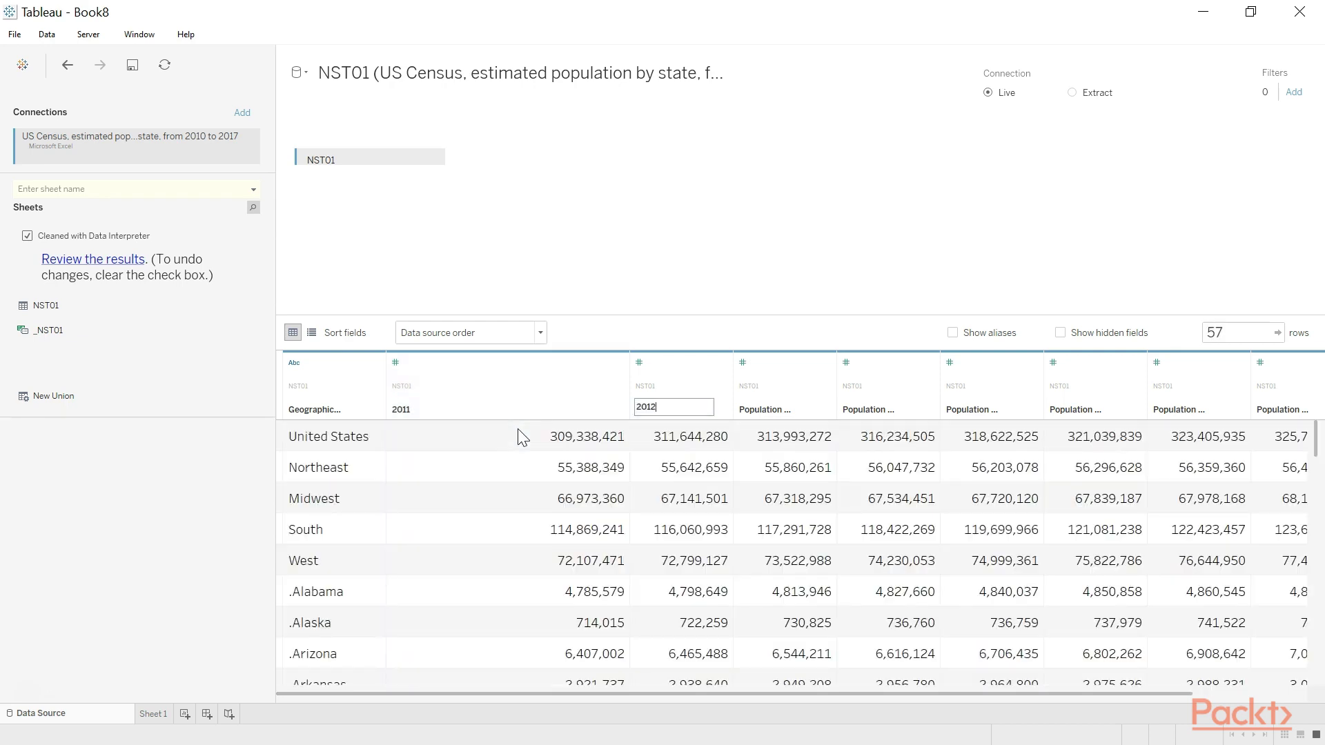
pyautogui.press('Tab')
pyautogui.write('2013')
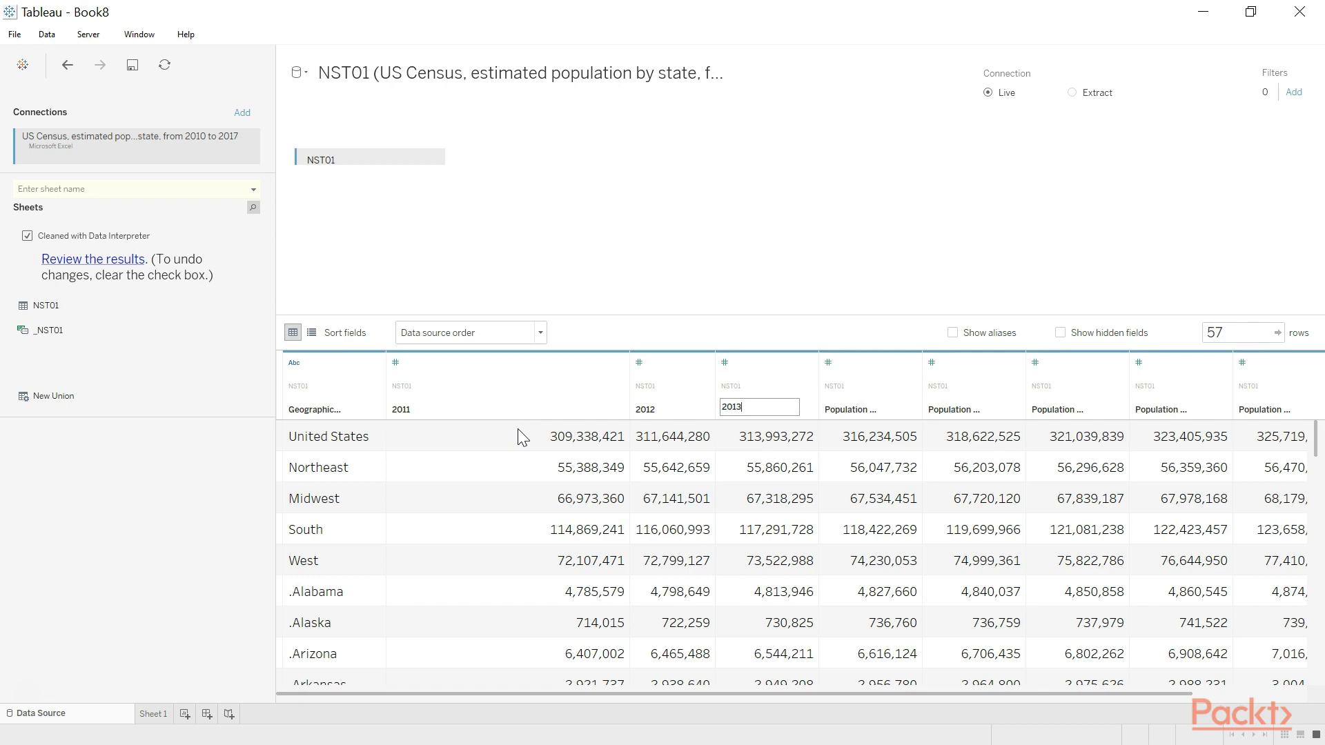
pyautogui.press('Tab')
pyautogui.write('2014')
pyautogui.press('Tab')
pyautogui.write('2015')
pyautogui.press('Tab')
pyautogui.write('2016')
pyautogui.press('Tab')
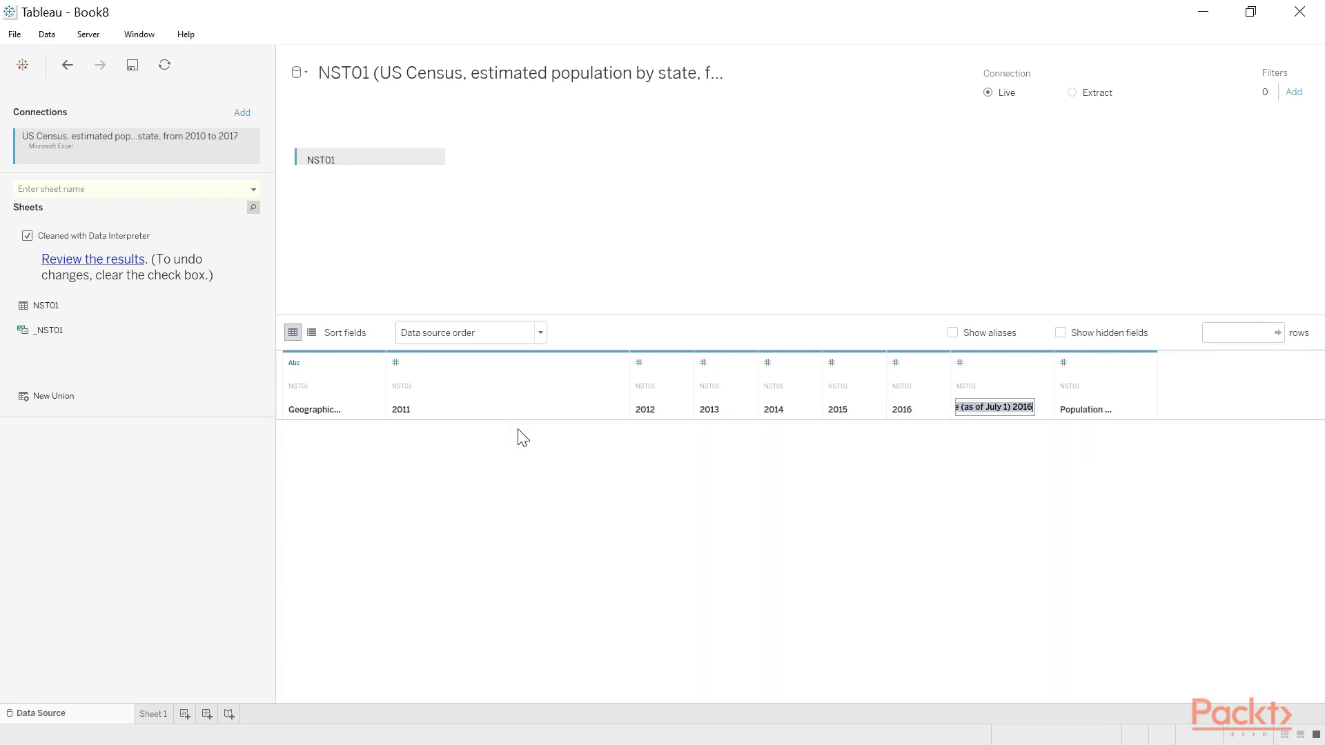
pyautogui.write('2017')
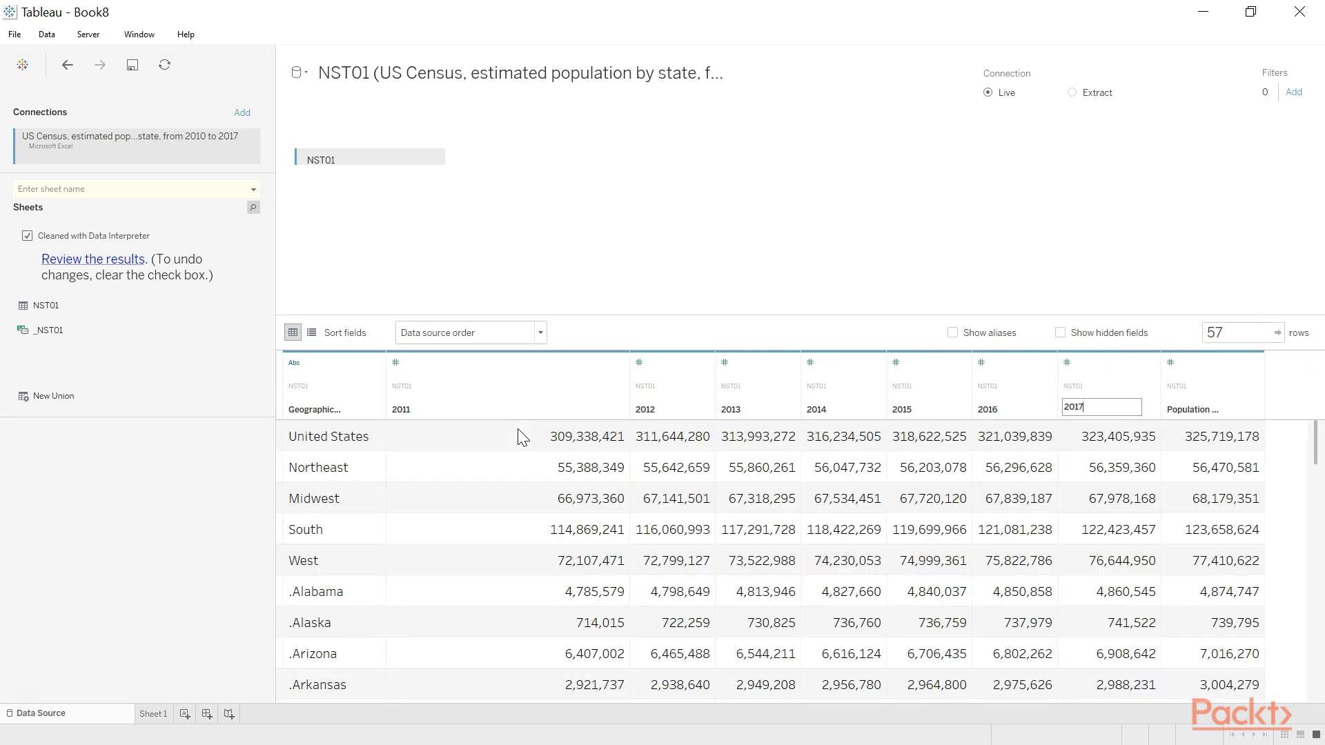
pyautogui.press('Tab')
pyautogui.write('2018')
pyautogui.press('Return')
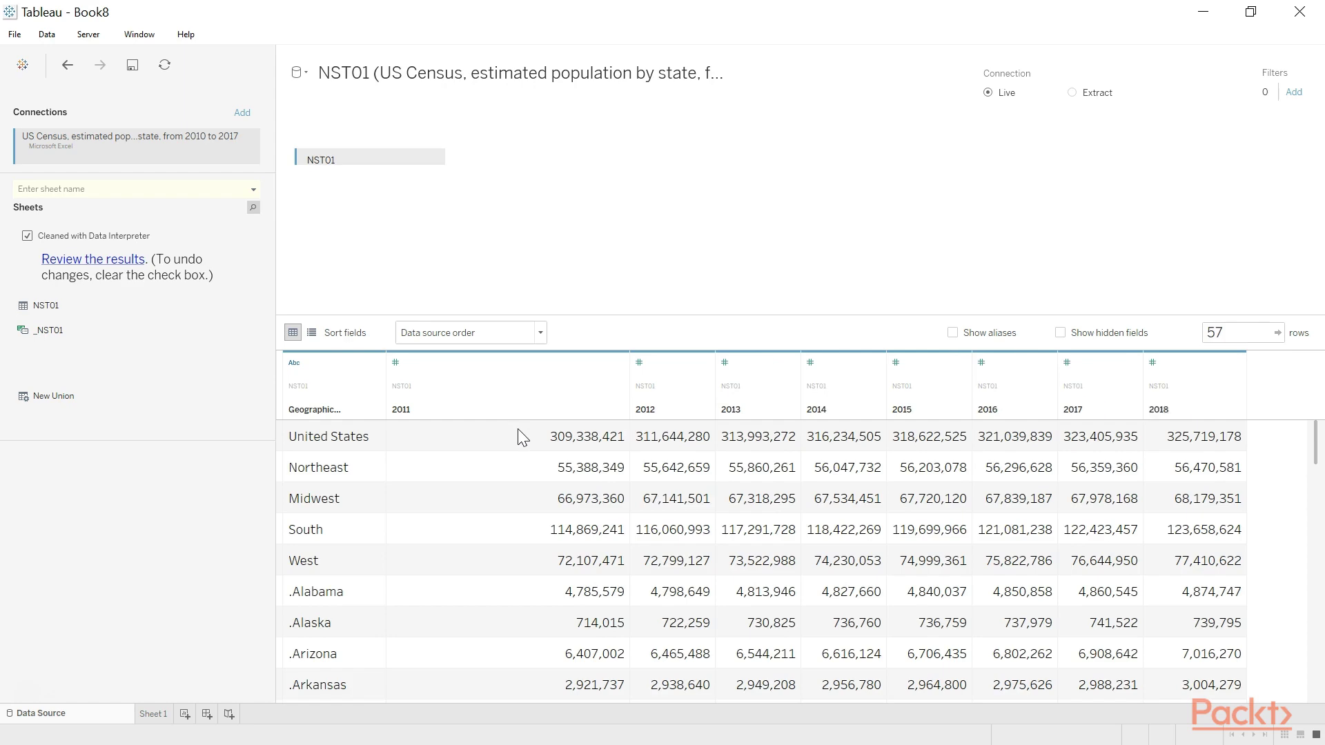
# Narrow the 2011 column in the data grid to roughly the width of its neighbours
pyautogui.click(624, 391)
pyautogui.click(627, 392)
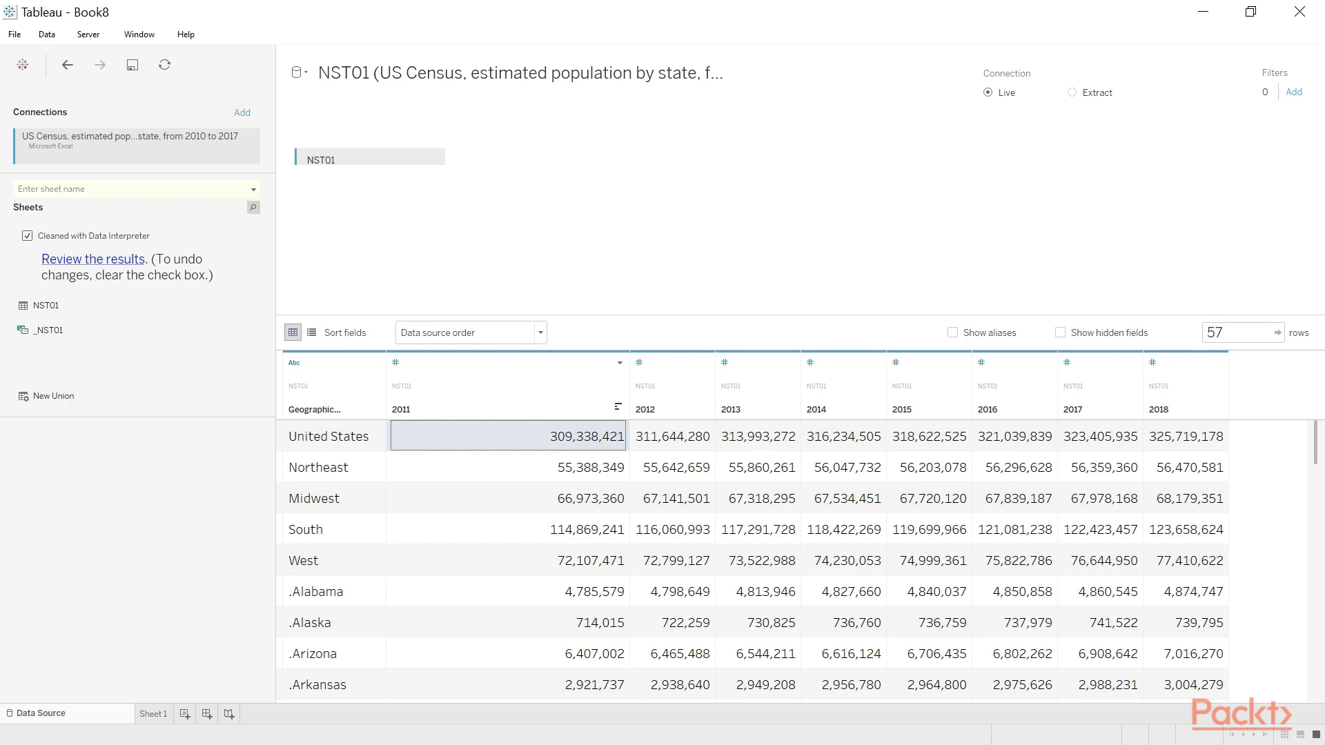
pyautogui.moveTo(630, 387); pyautogui.dragTo(467, 388)
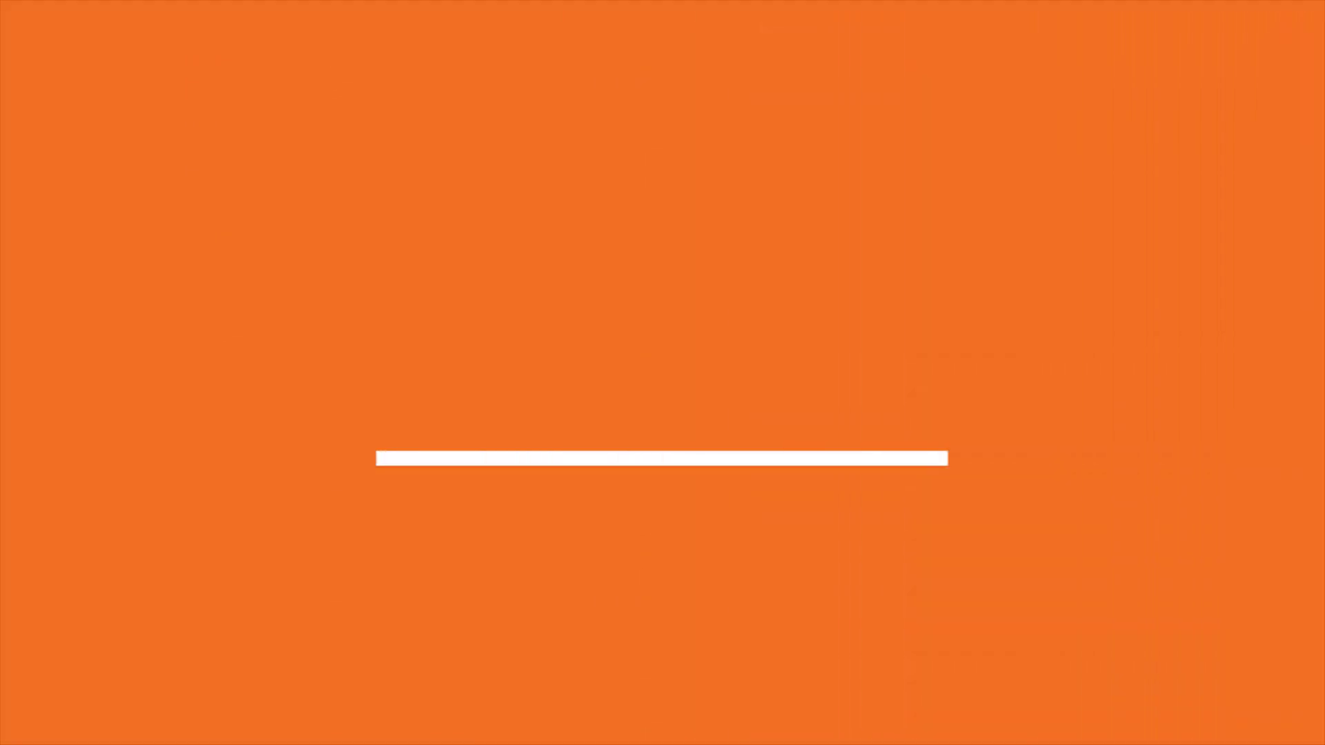